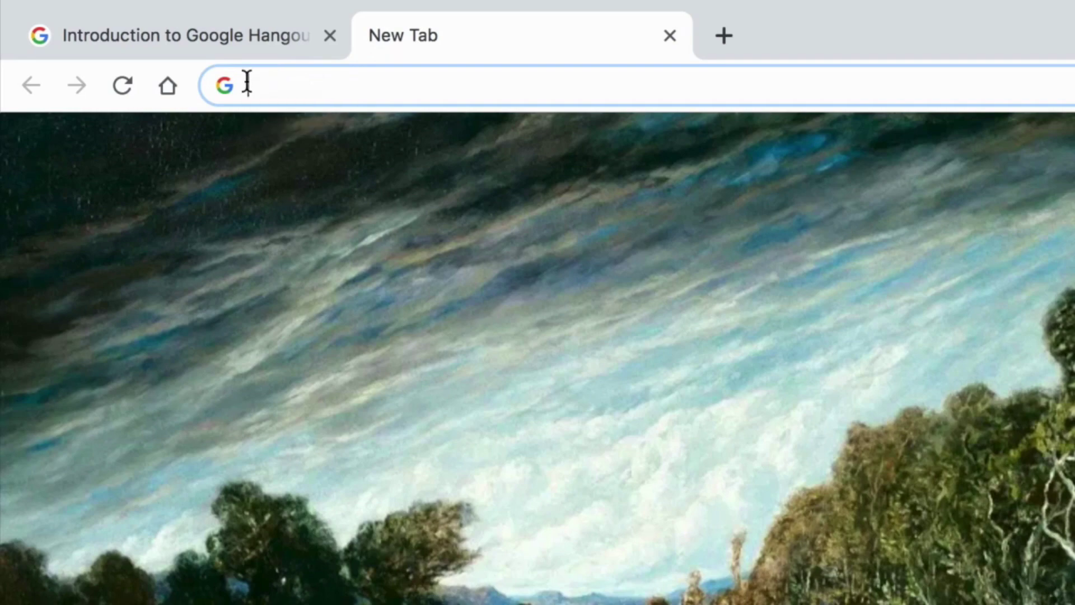
# Load google.com and sign in with the account's e-mail address and password
pyautogui.write('google.com')
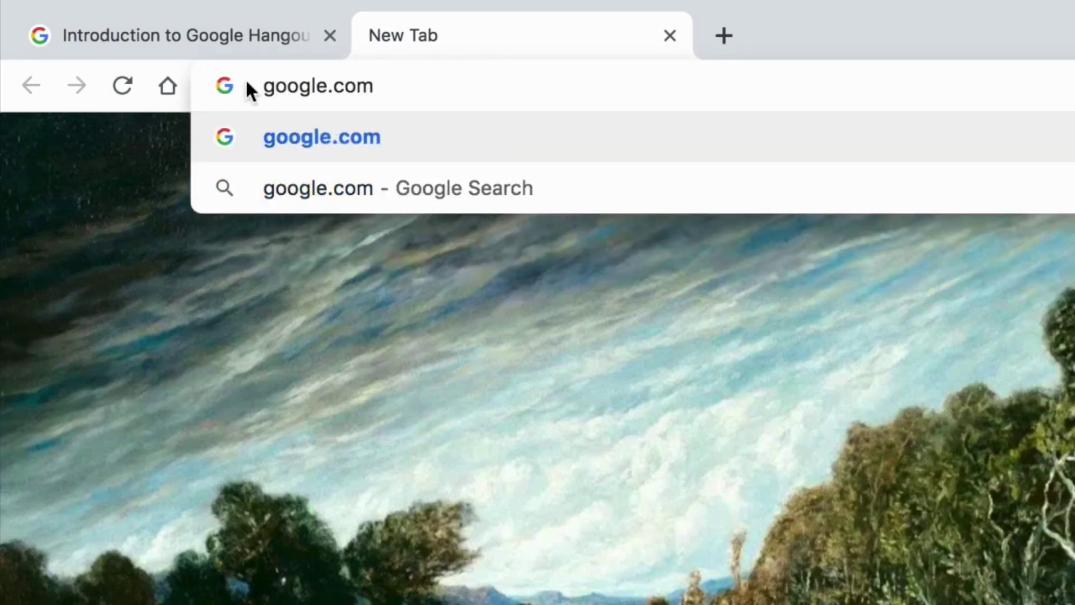
pyautogui.press('Return')
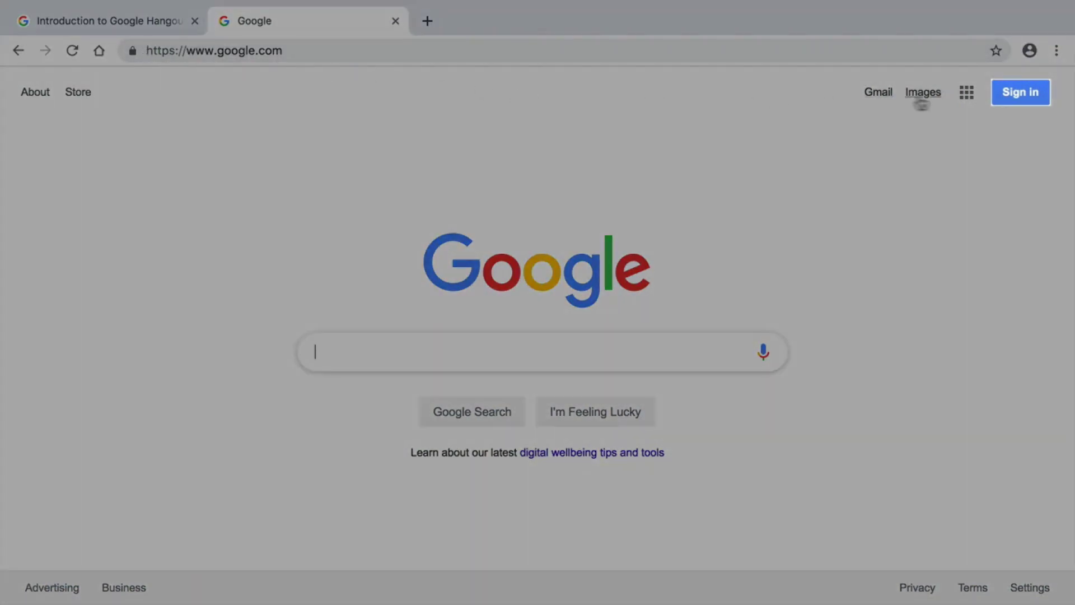
pyautogui.click(1007, 94)
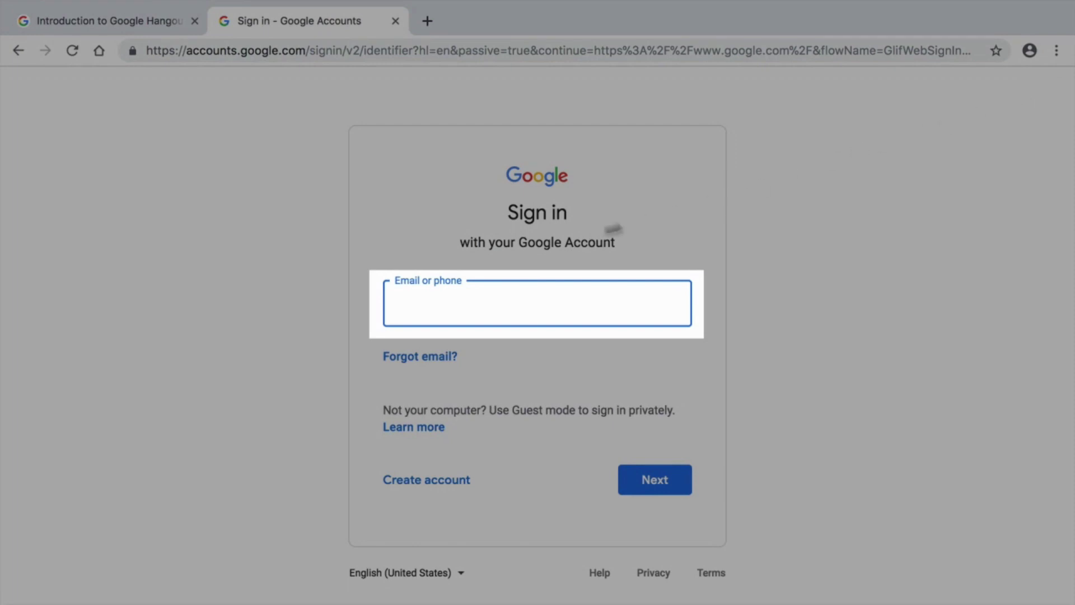
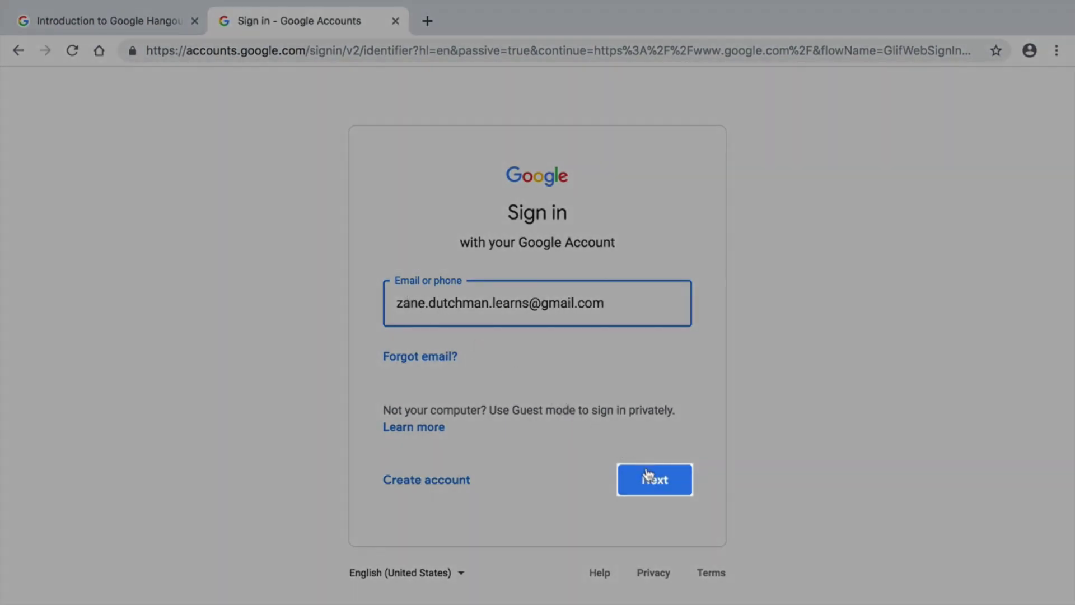
pyautogui.click(651, 478)
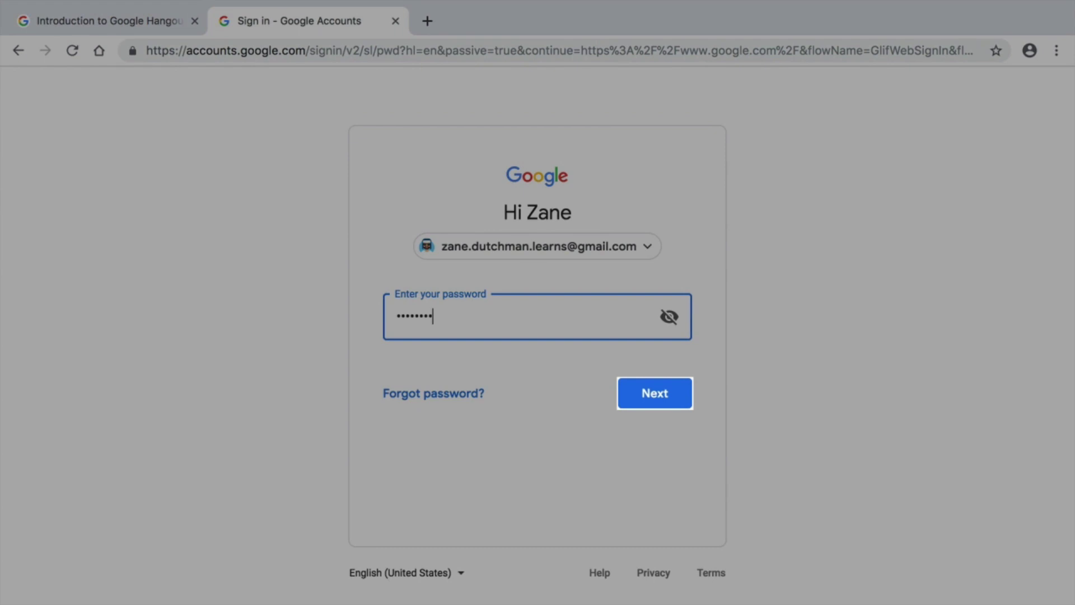
pyautogui.click(649, 383)
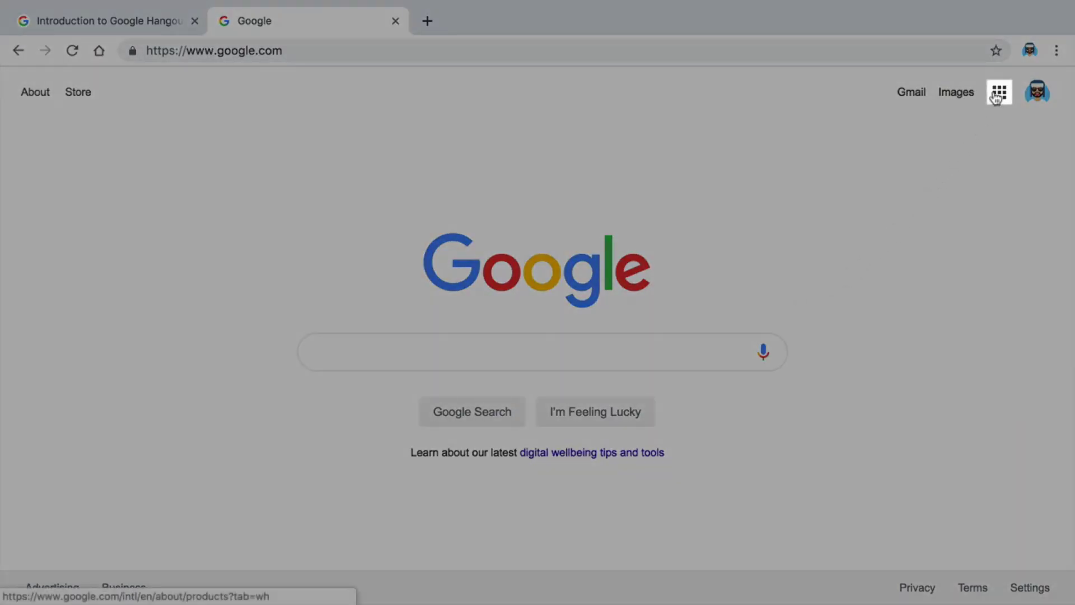
# Open Google Hangouts from the extra apps under More in the Google apps grid
pyautogui.click(998, 95)
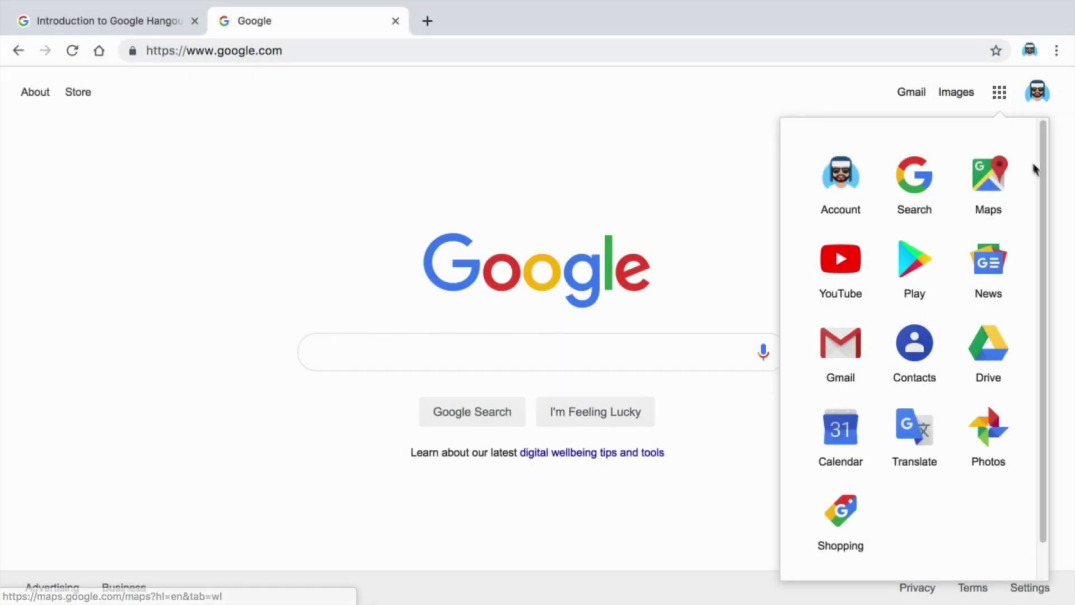
pyautogui.scroll(-2, 1041, 190)
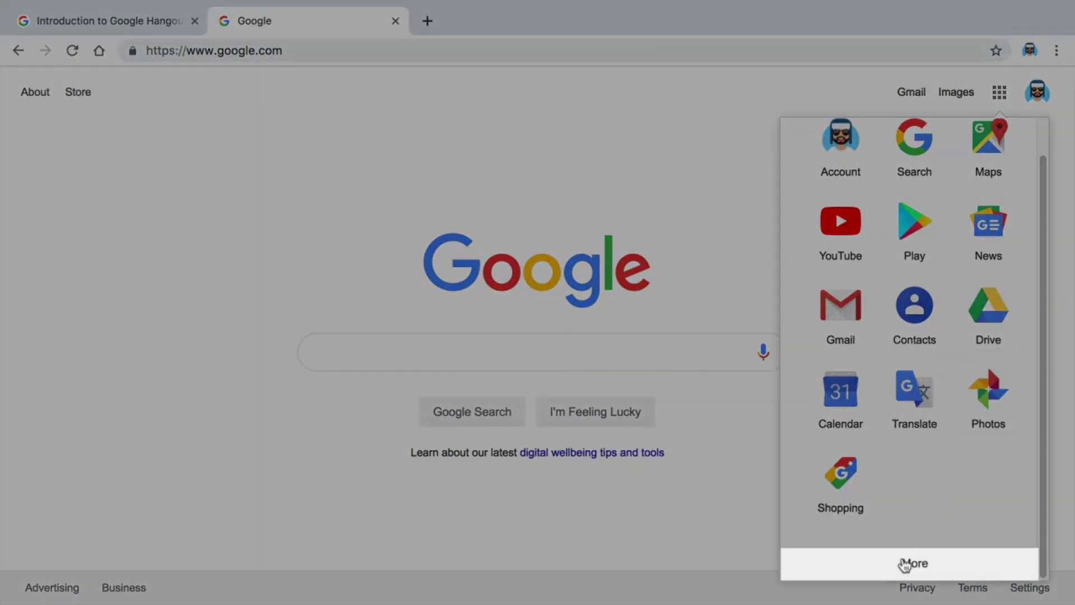
pyautogui.click(906, 563)
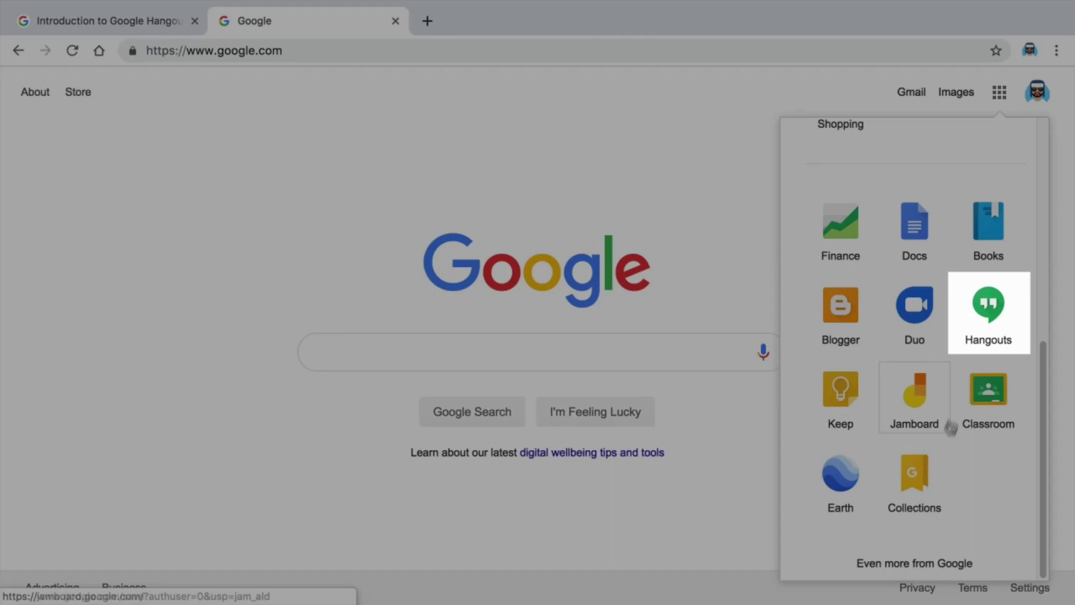
pyautogui.click(985, 331)
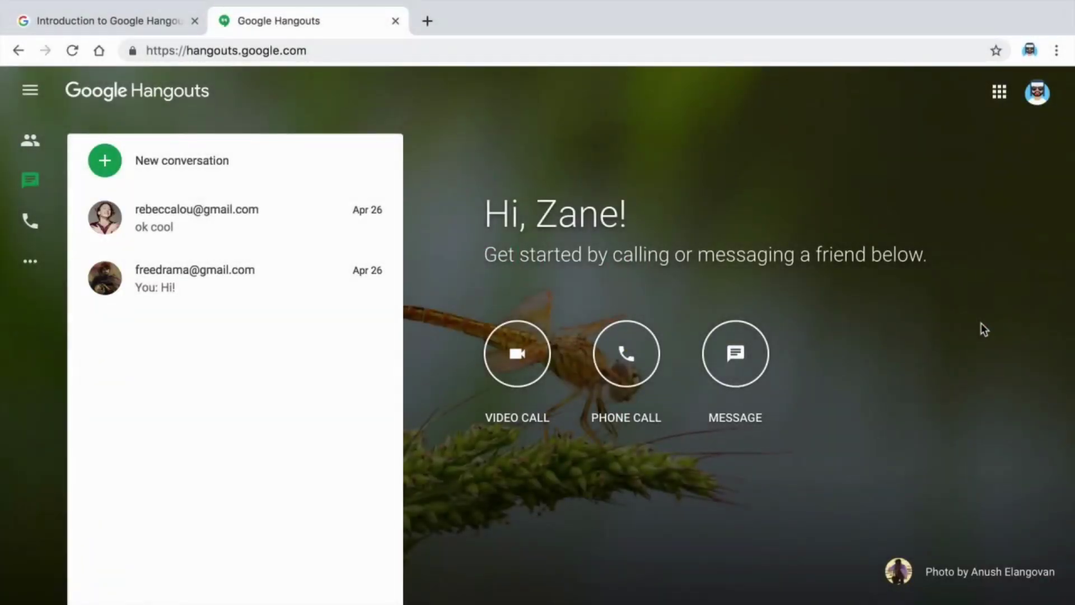
pyautogui.click(516, 354)
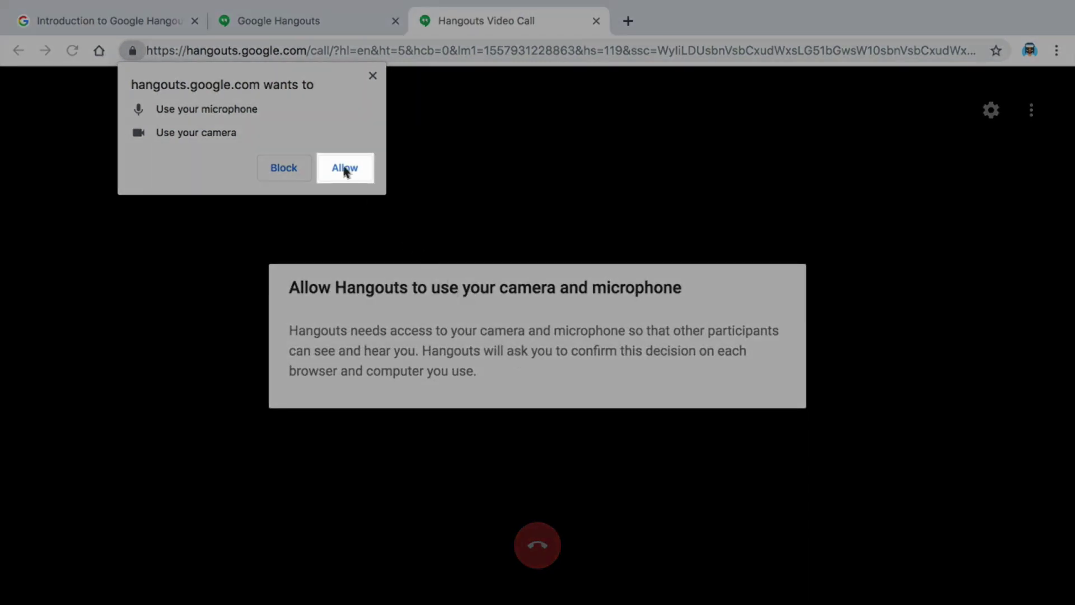
pyautogui.click(596, 22)
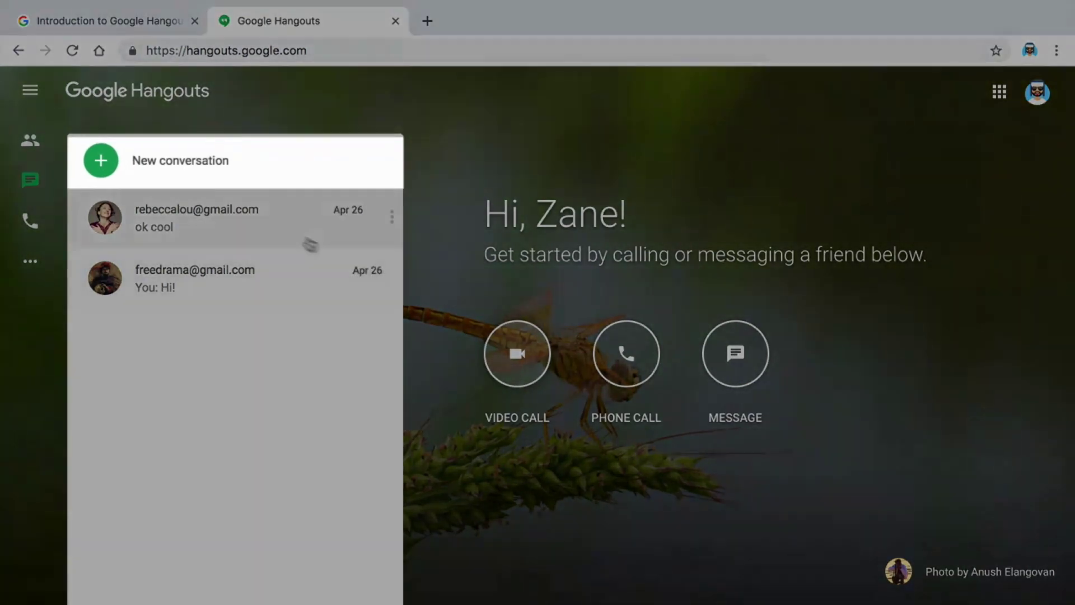
# Start a new conversation with the contact found by their e-mail address and send 'Howdy'
pyautogui.click(110, 162)
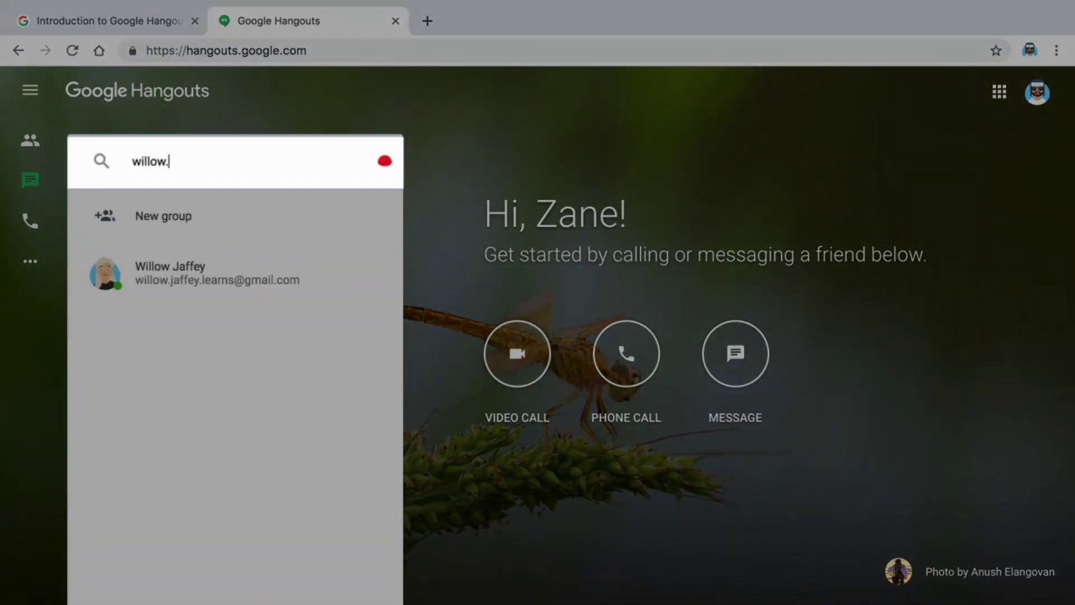
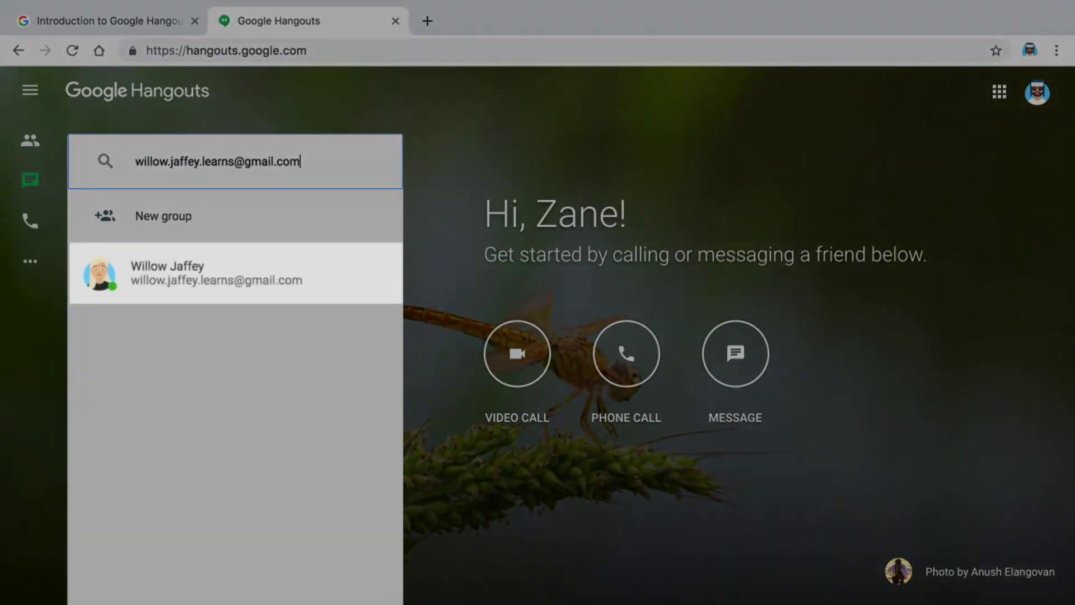
pyautogui.click(125, 274)
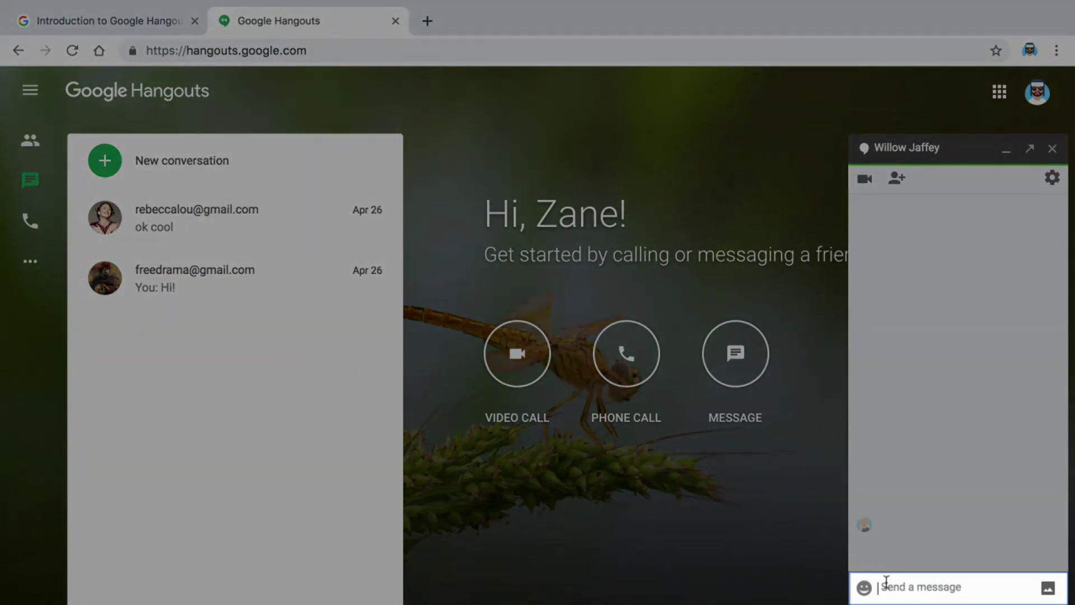
pyautogui.write('Howd')
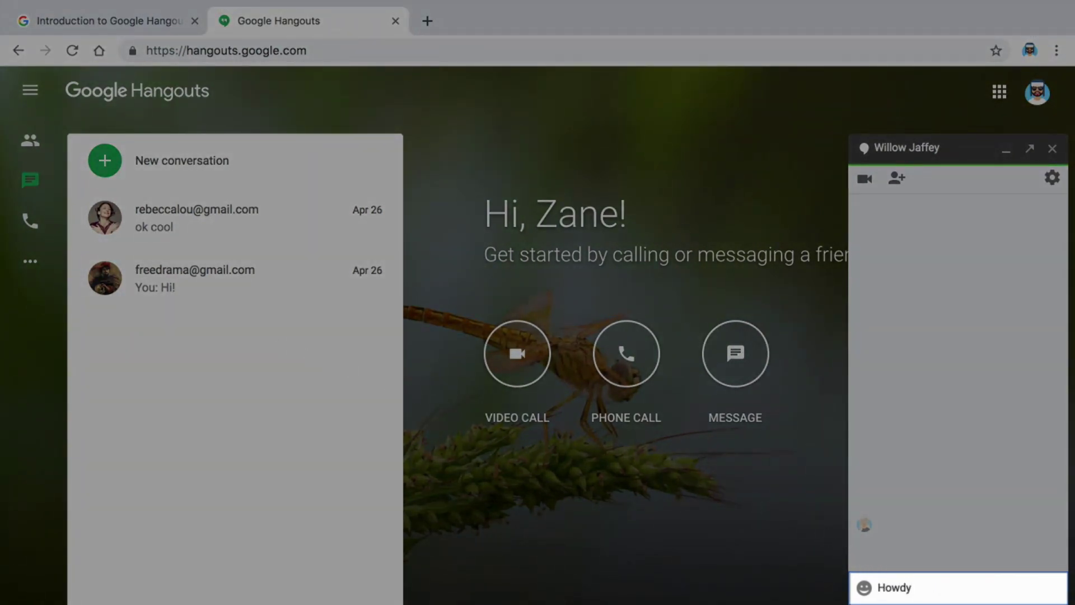
pyautogui.write('y')
pyautogui.press('Return')
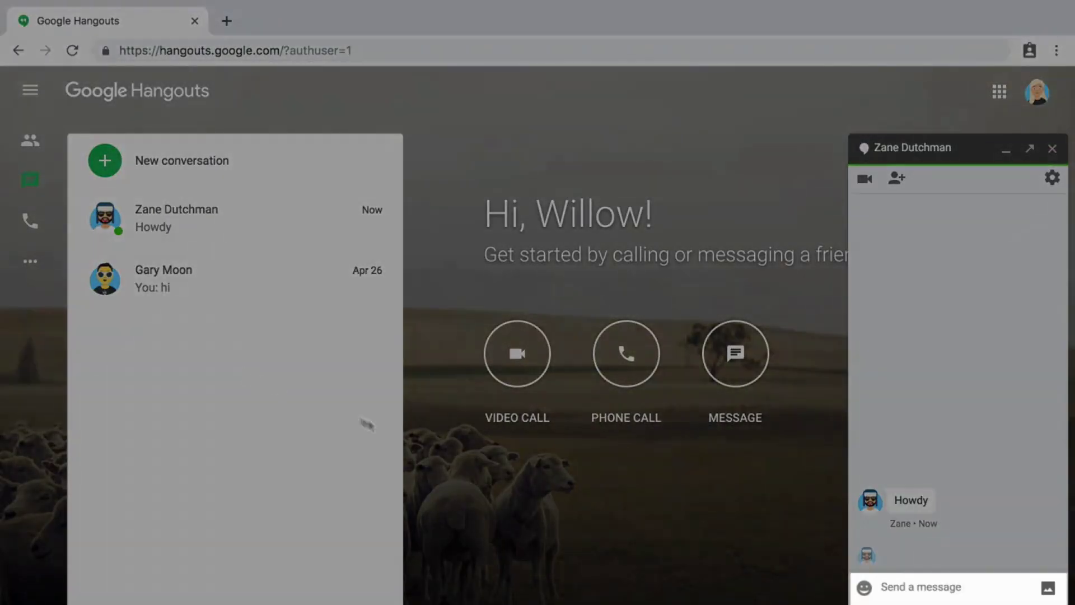
# Reply 'Hi' in the chat and follow up with 'How are you?'
pyautogui.click(886, 582)
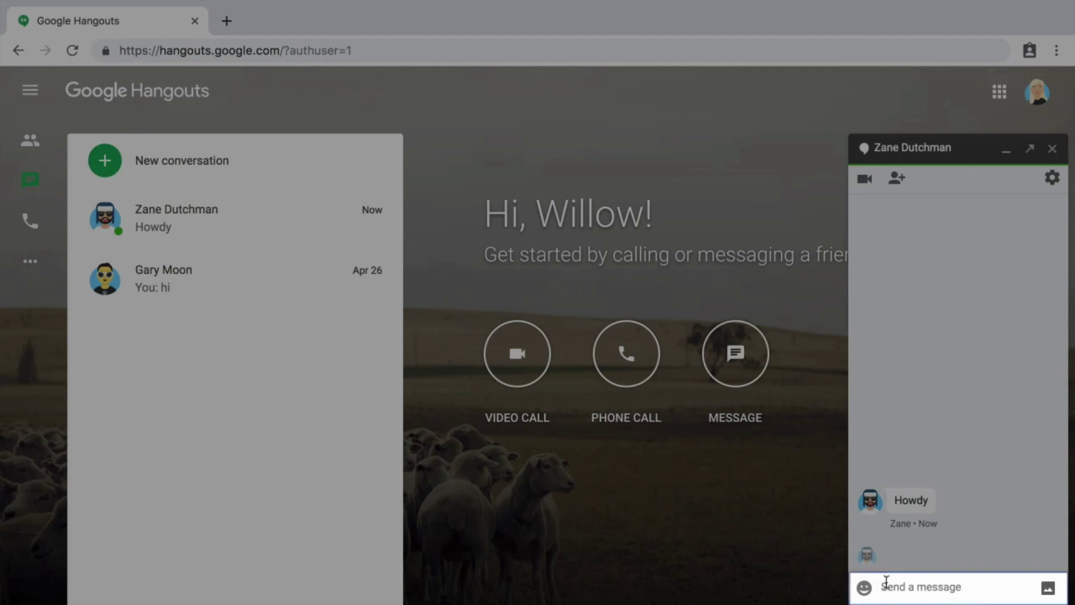
pyautogui.write('Hi')
pyautogui.press('Return')
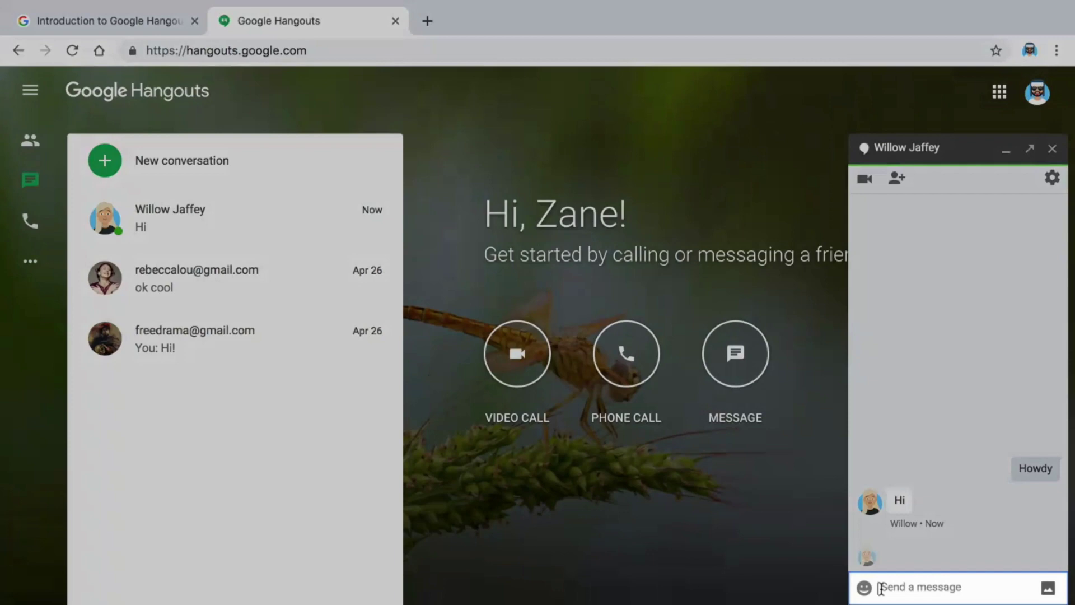
pyautogui.write('How are you?')
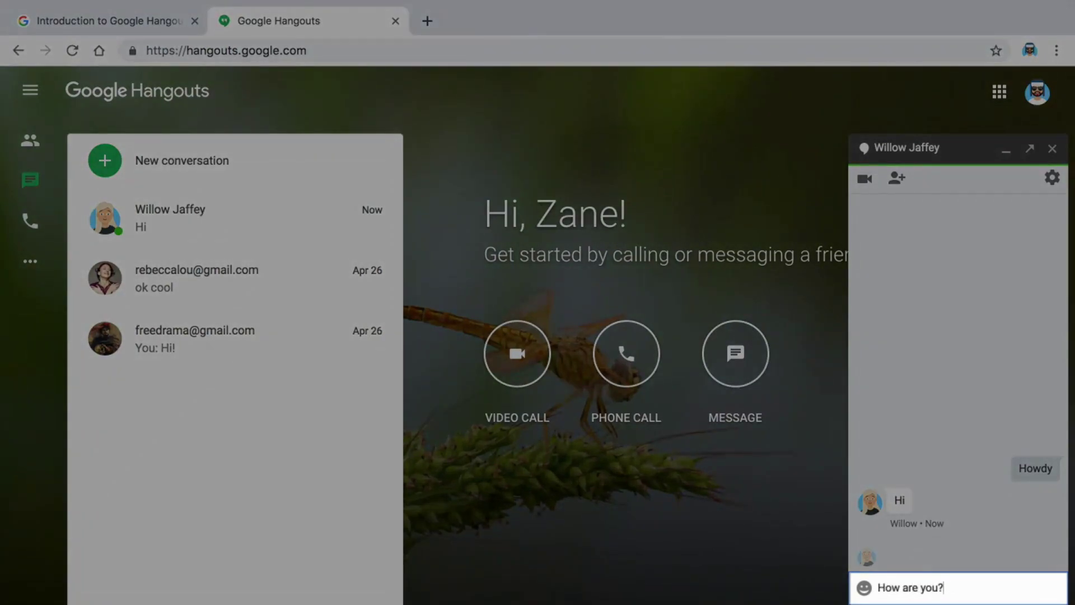
pyautogui.press('Return')
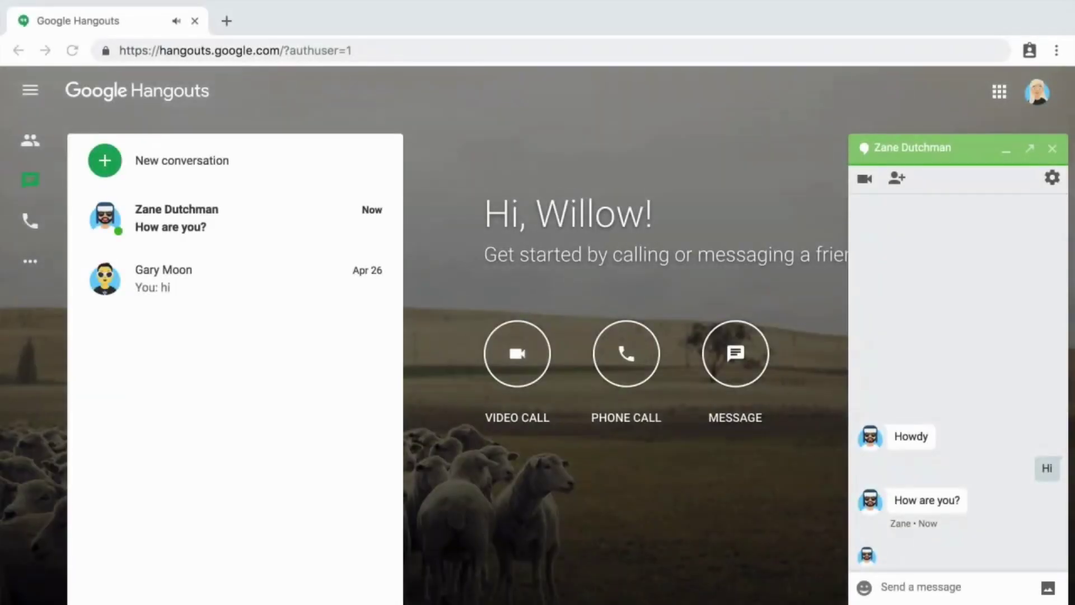
# Answer 'I'm great' and ask for the notes from last week's budget meeting
pyautogui.write("I'm gr")
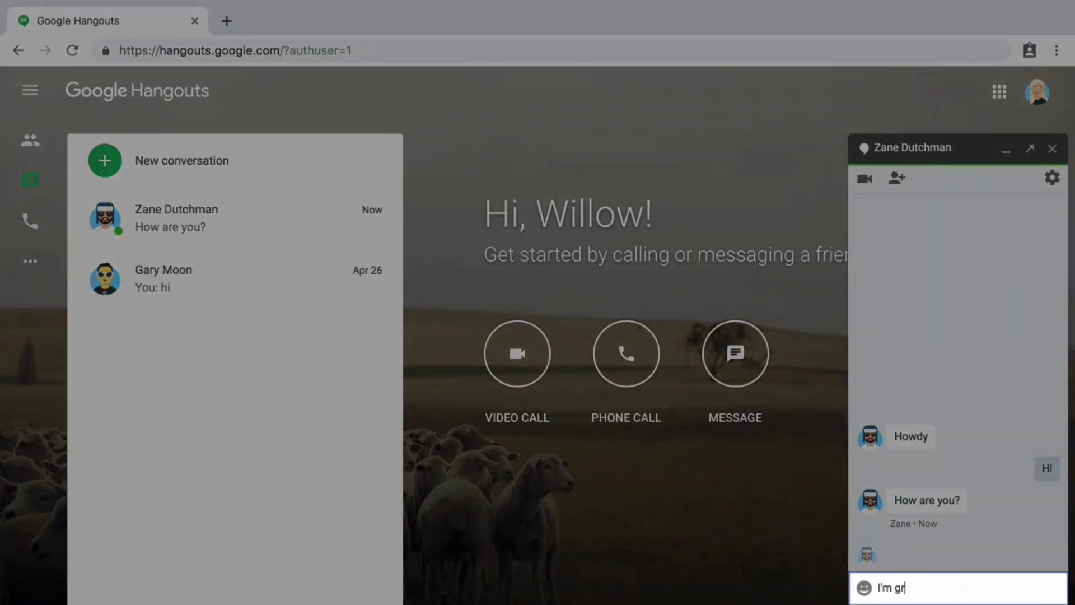
pyautogui.write('eat')
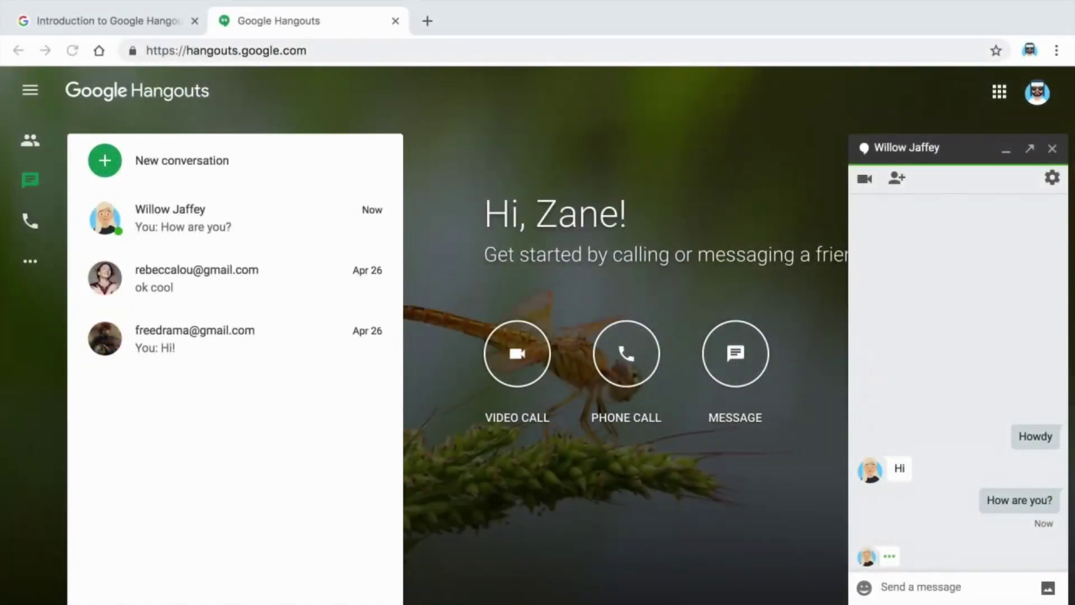
pyautogui.write('Do you hav')
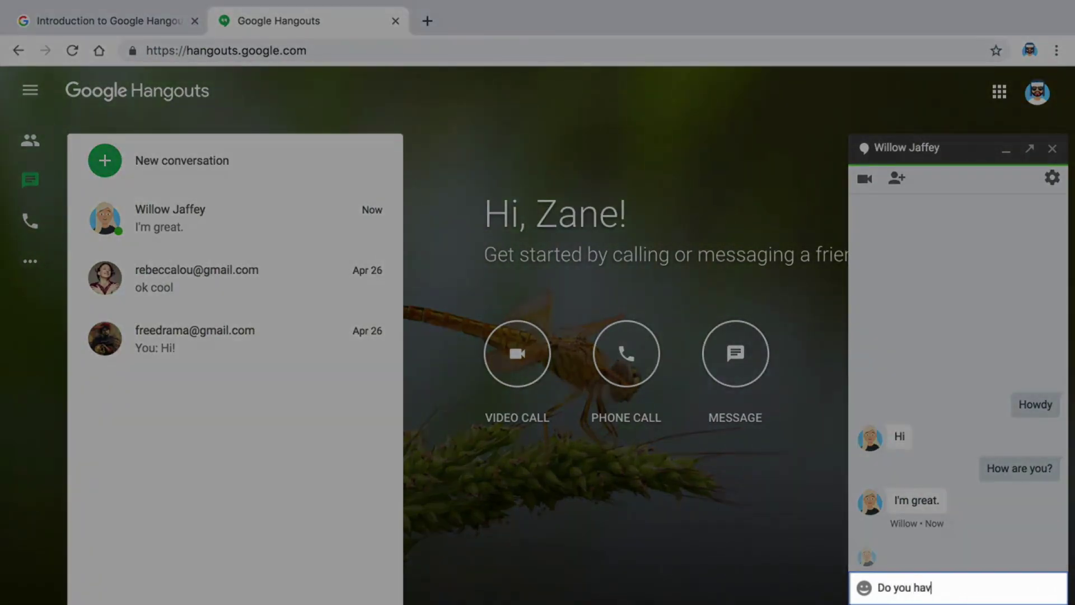
pyautogui.write('e the notes from last wee')
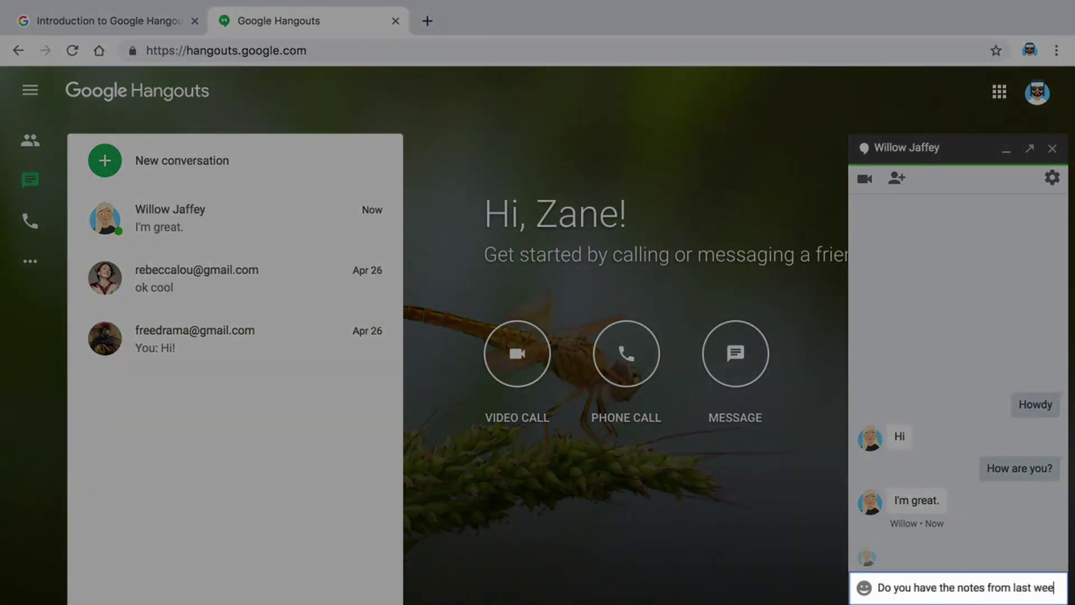
pyautogui.write("k's budget mee")
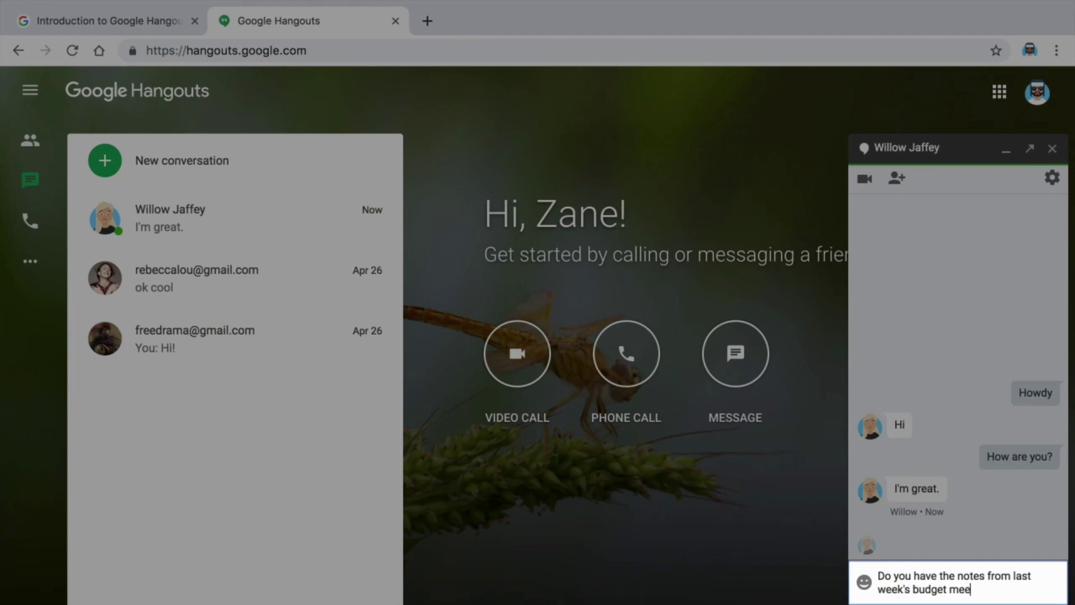
pyautogui.write('ting?')
pyautogui.press('Return')
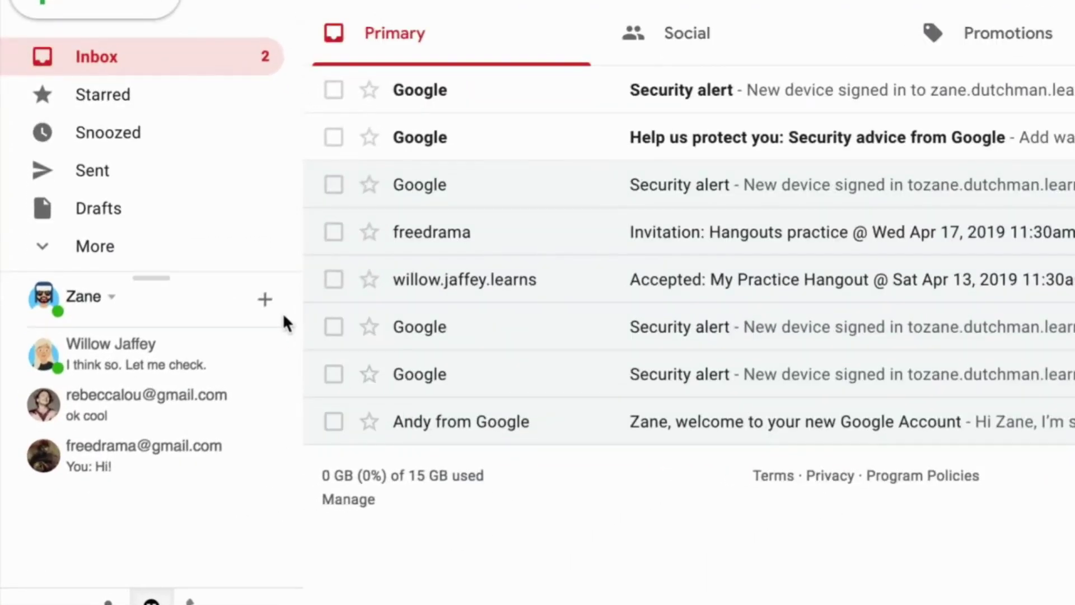
# From the Gmail Hangouts sidebar, open a chat with the contact looked up by e-mail address
pyautogui.click(265, 300)
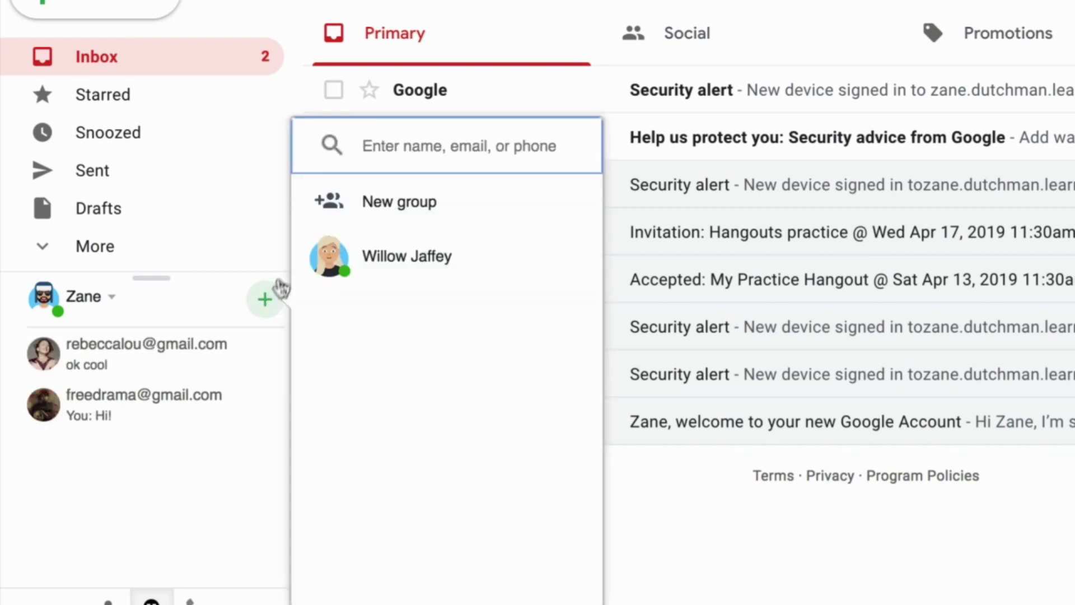
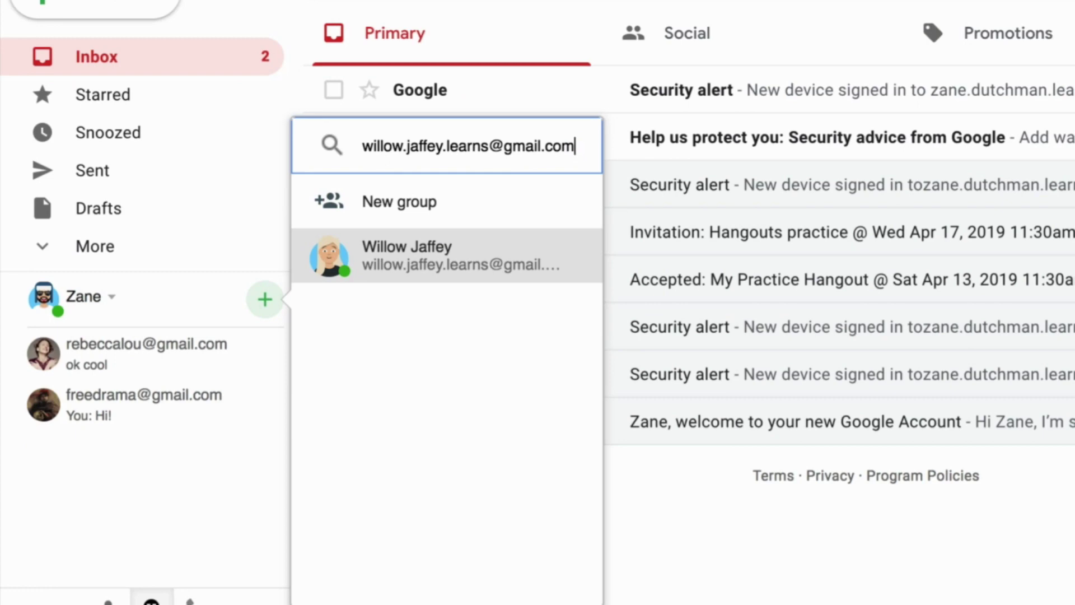
pyautogui.click(347, 268)
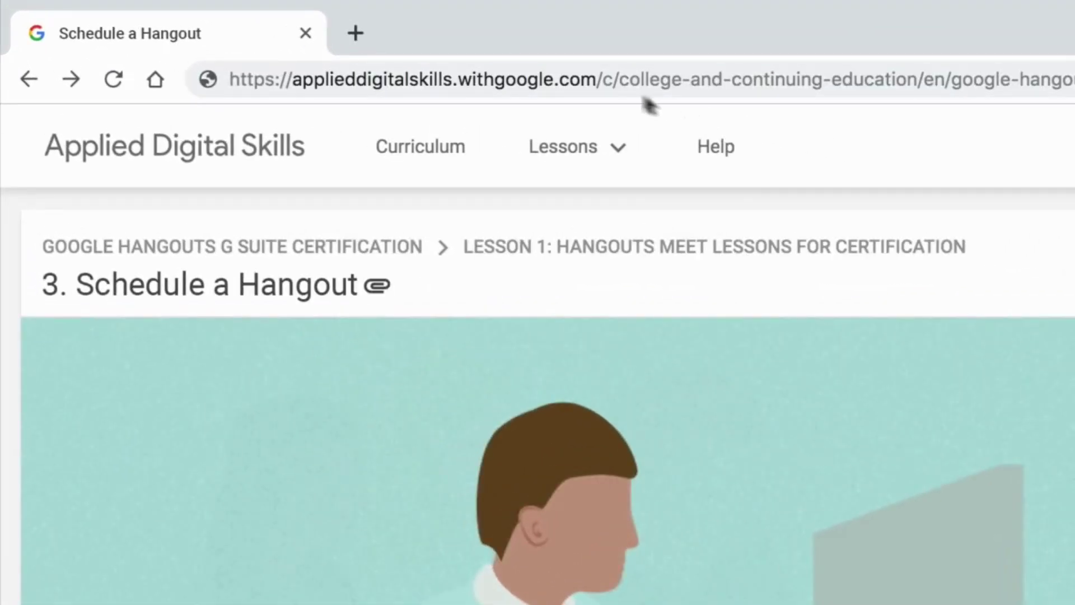
# In a new tab, load google.com and launch Calendar from the Google apps grid
pyautogui.click(358, 34)
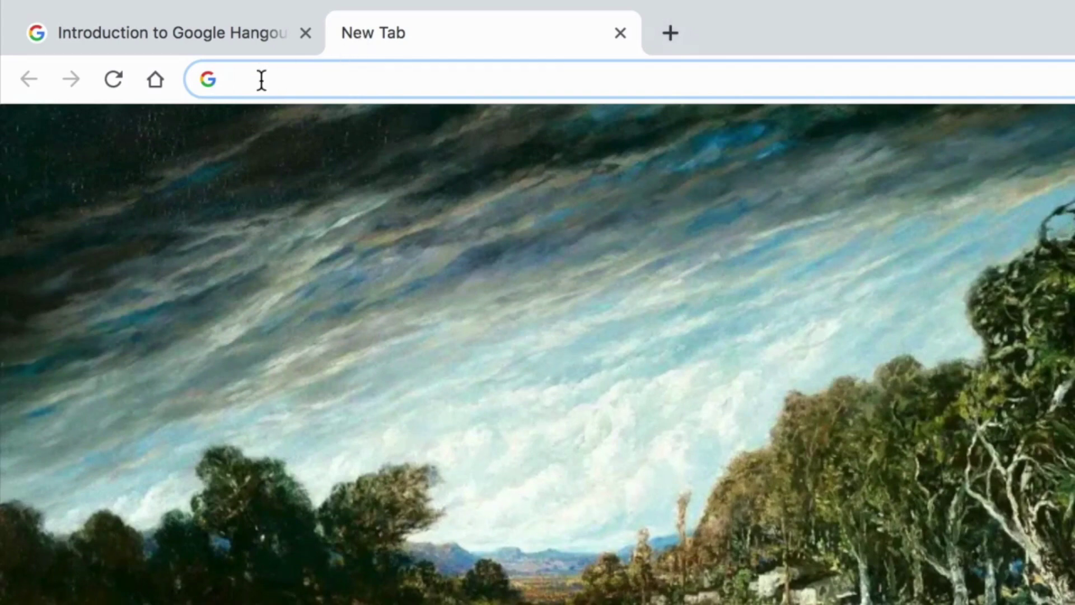
pyautogui.write('google.com')
pyautogui.press('Return')
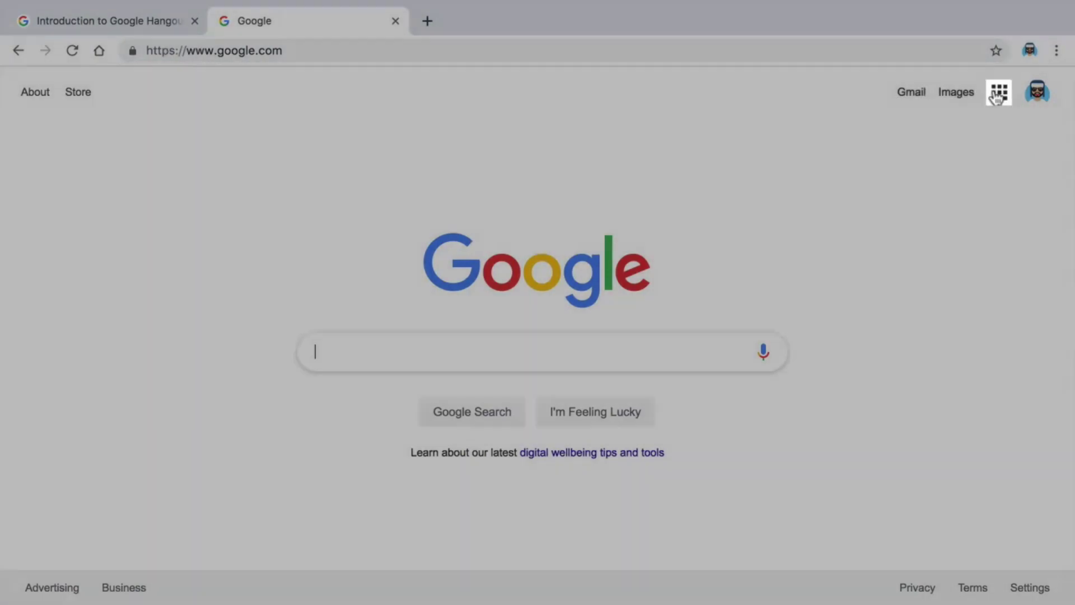
pyautogui.click(998, 94)
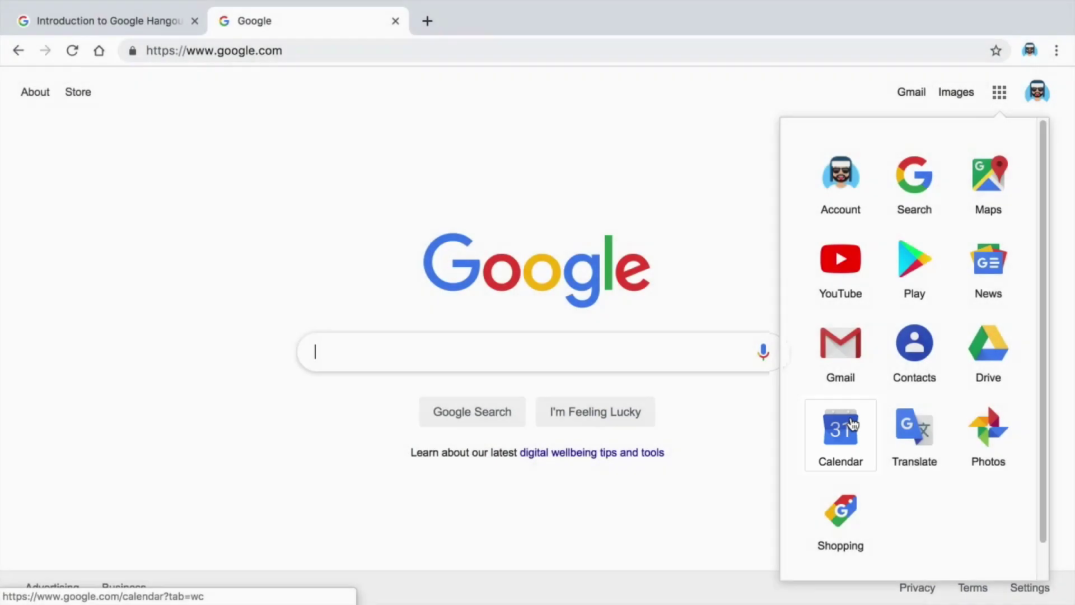
pyautogui.click(852, 424)
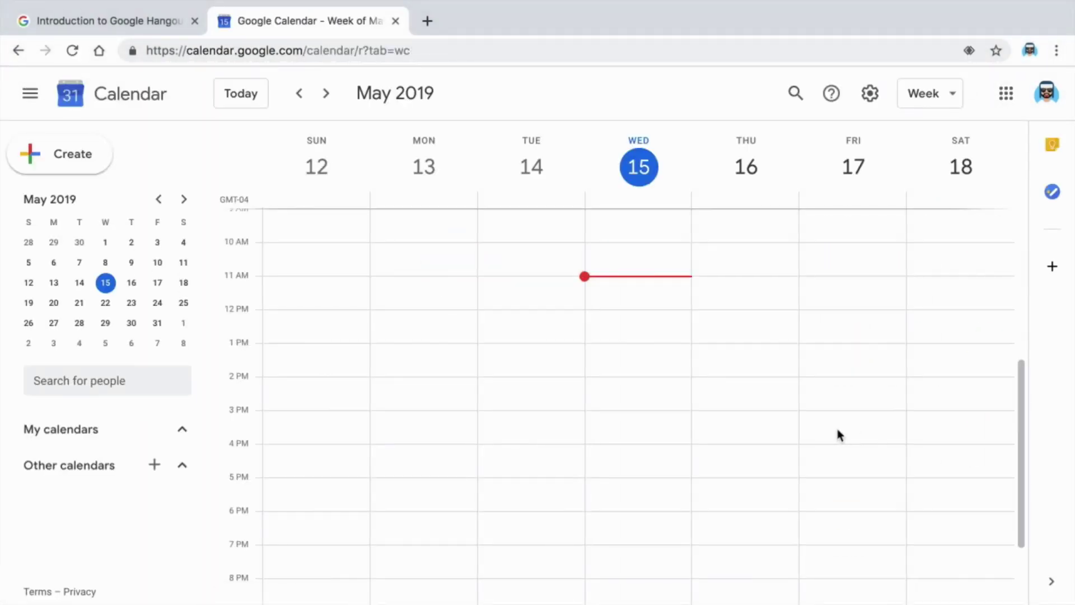
# Create a Thursday, May 16 event titled 'My Practice Hangout' starting at 1:00pm
pyautogui.click(744, 312)
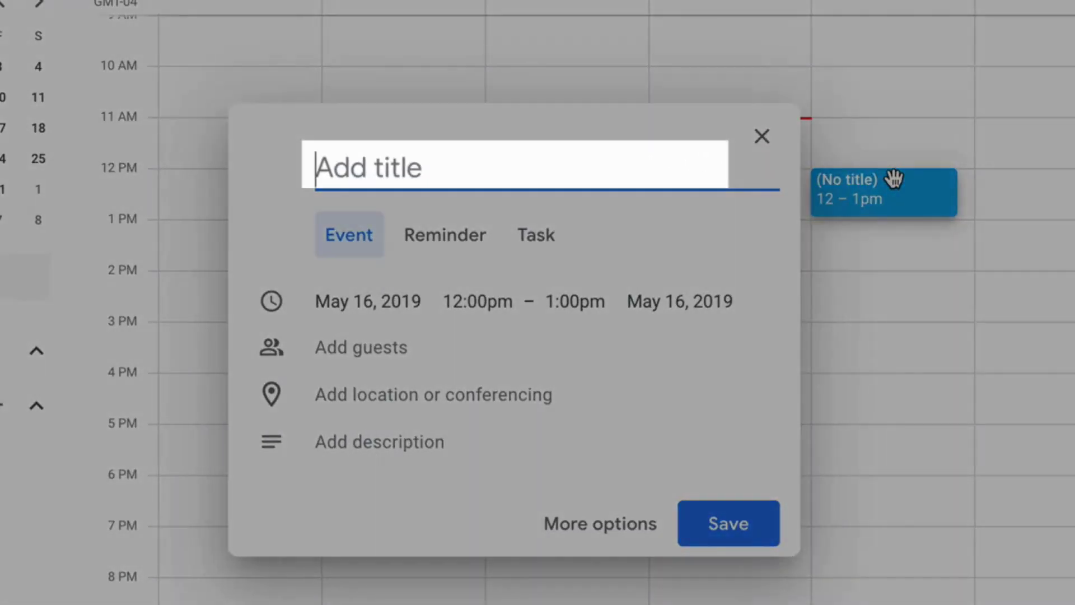
pyautogui.write('M')
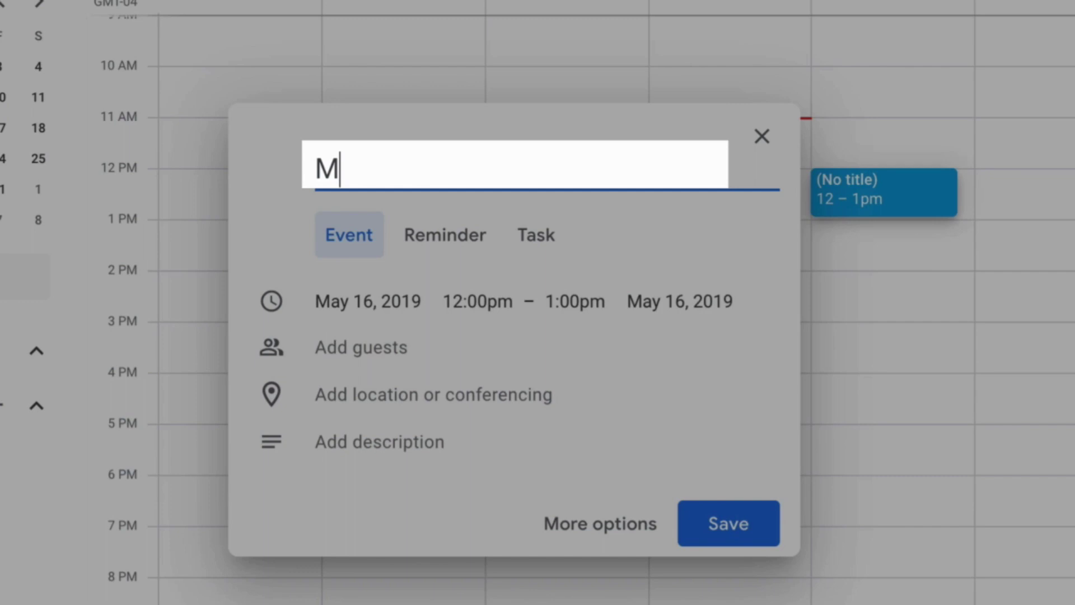
pyautogui.write('y Practice Han')
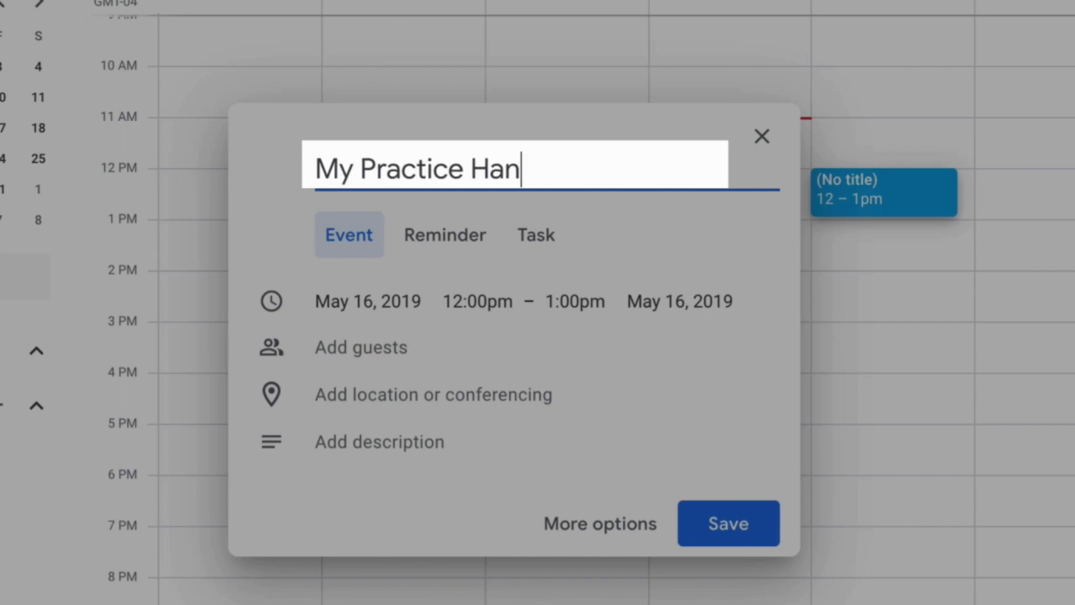
pyautogui.write('gout')
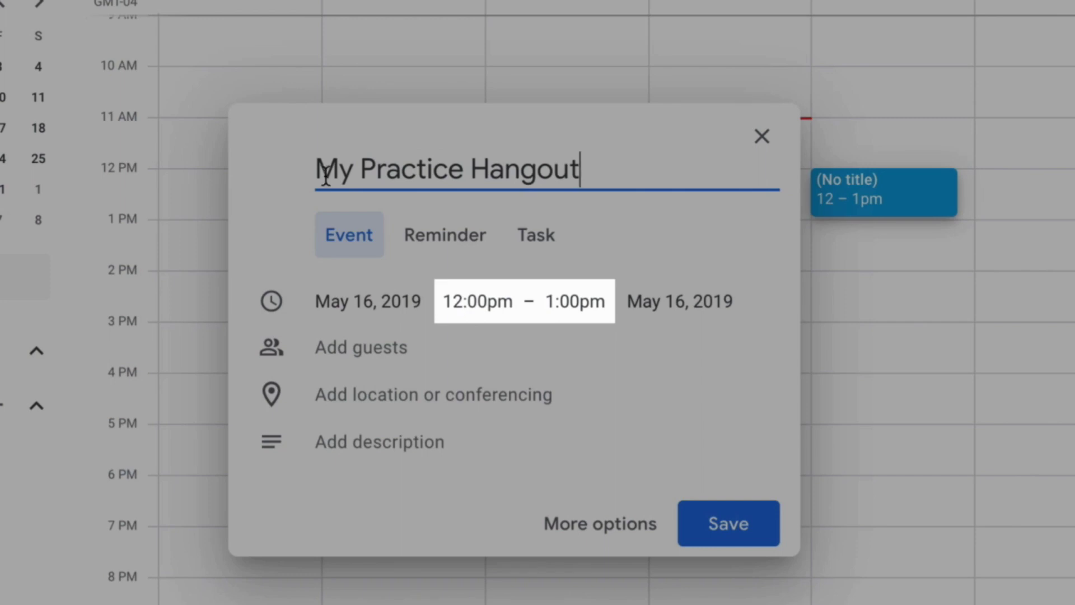
pyautogui.click(446, 304)
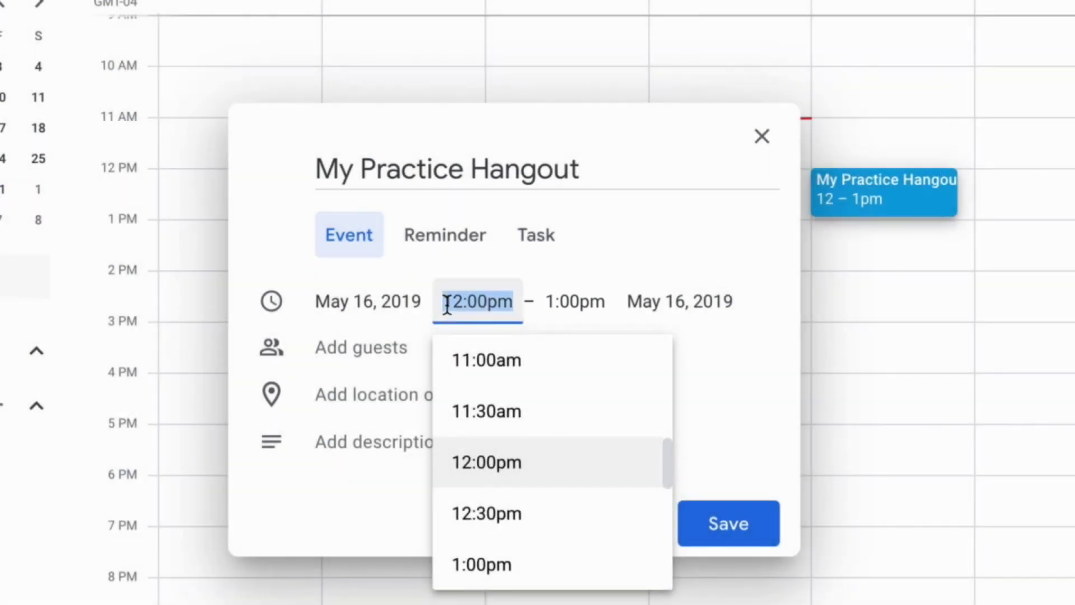
pyautogui.click(497, 554)
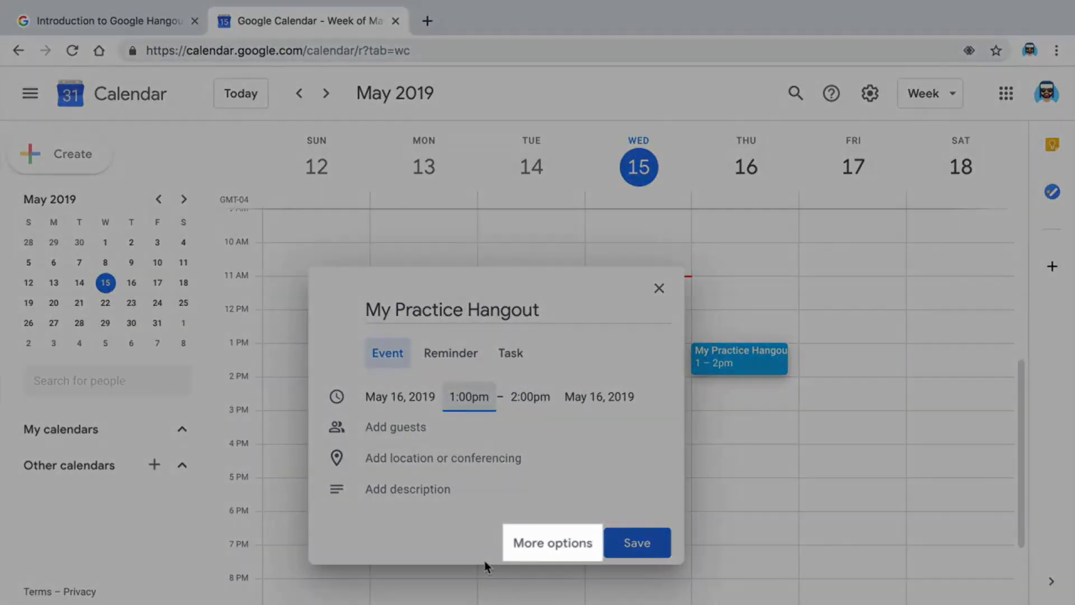
# In the full event details, add Hangouts as the video conferencing
pyautogui.click(533, 553)
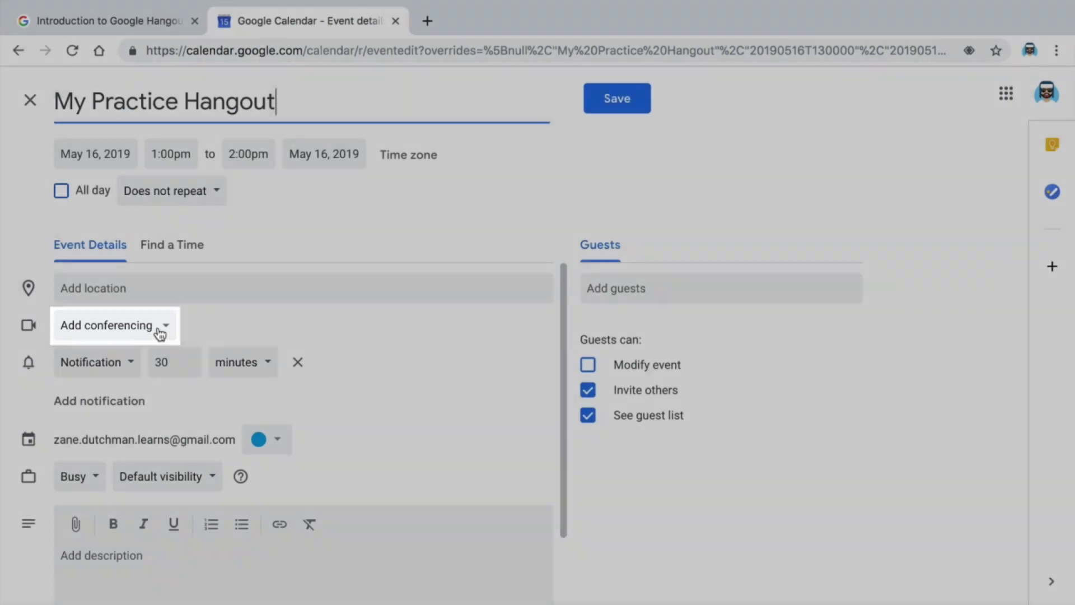
pyautogui.click(159, 333)
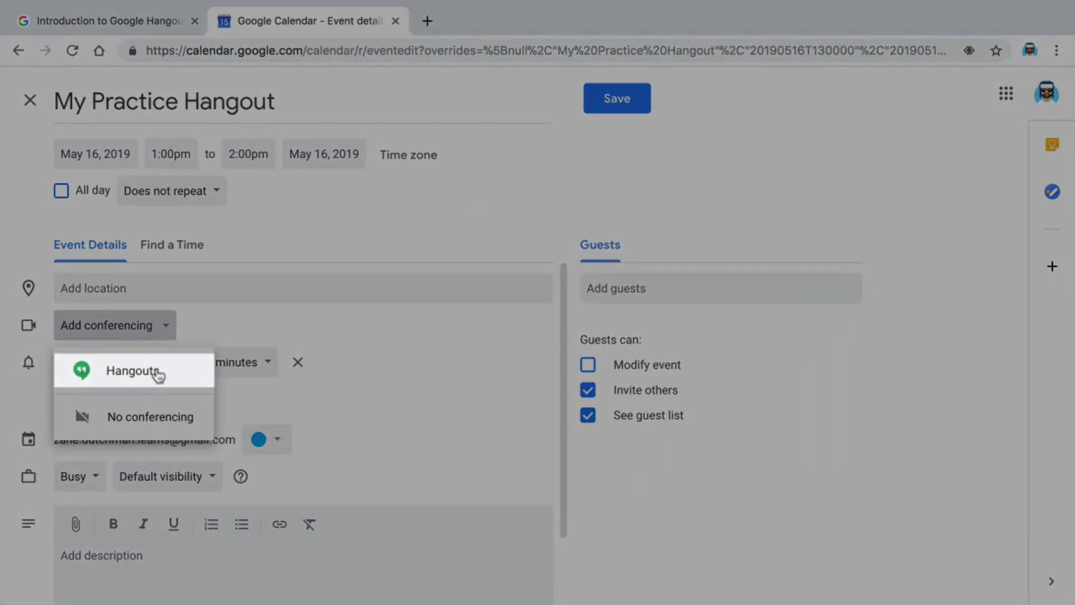
pyautogui.click(159, 379)
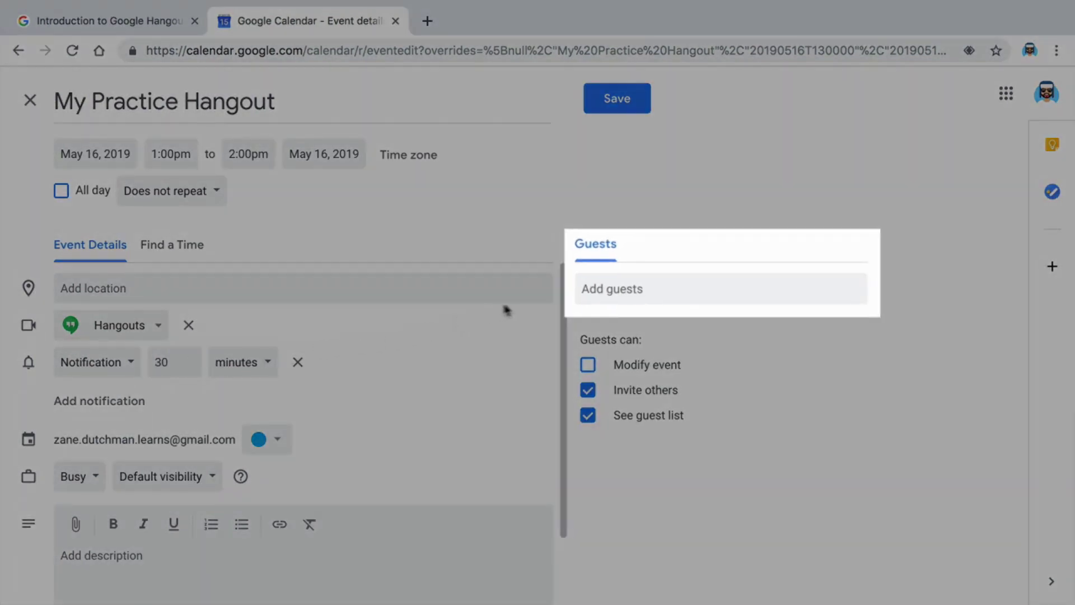
# Add the contact as a guest using their e-mail address
pyautogui.click(588, 291)
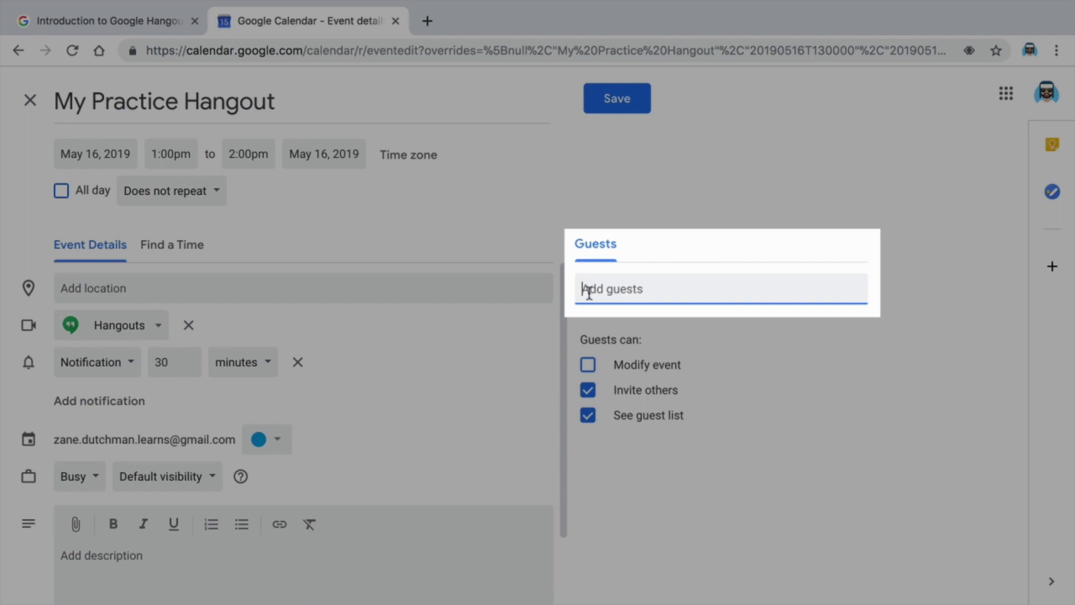
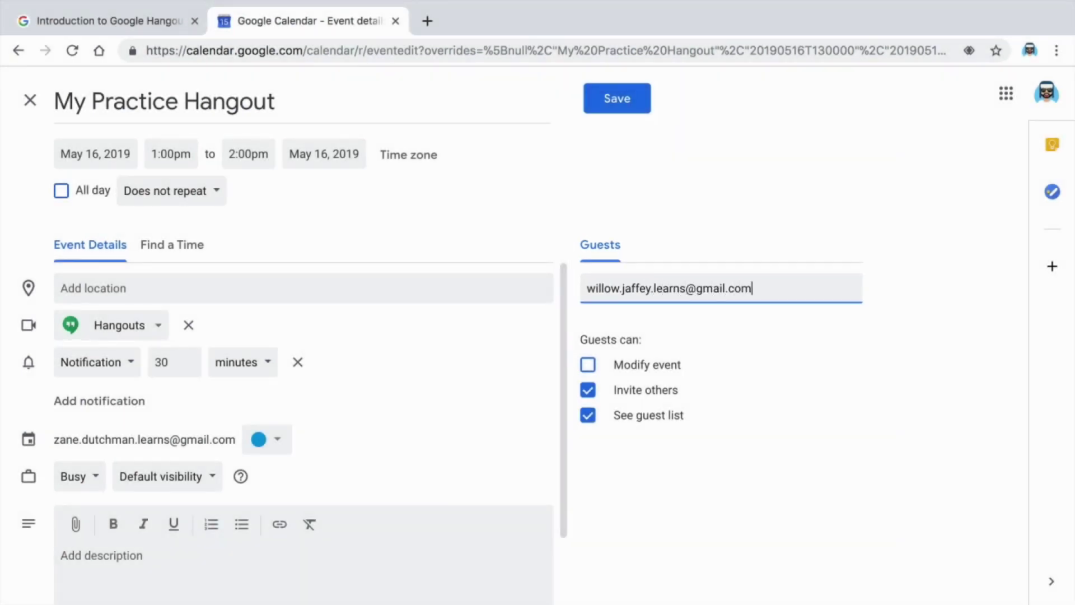
pyautogui.press('Return')
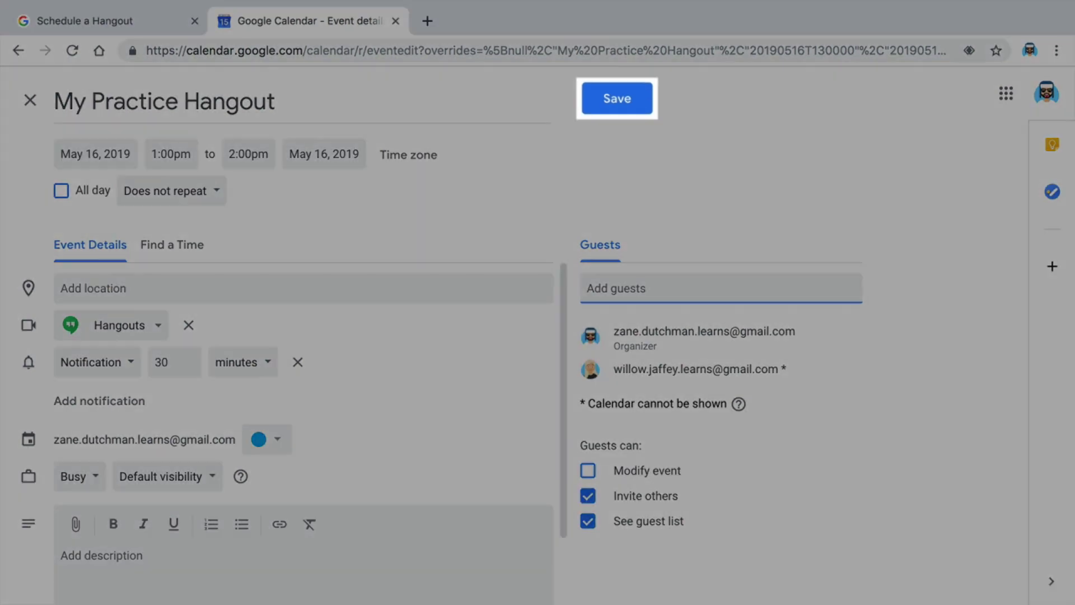
# Save the event and choose Send for the guest invitation e-mails
pyautogui.click(607, 108)
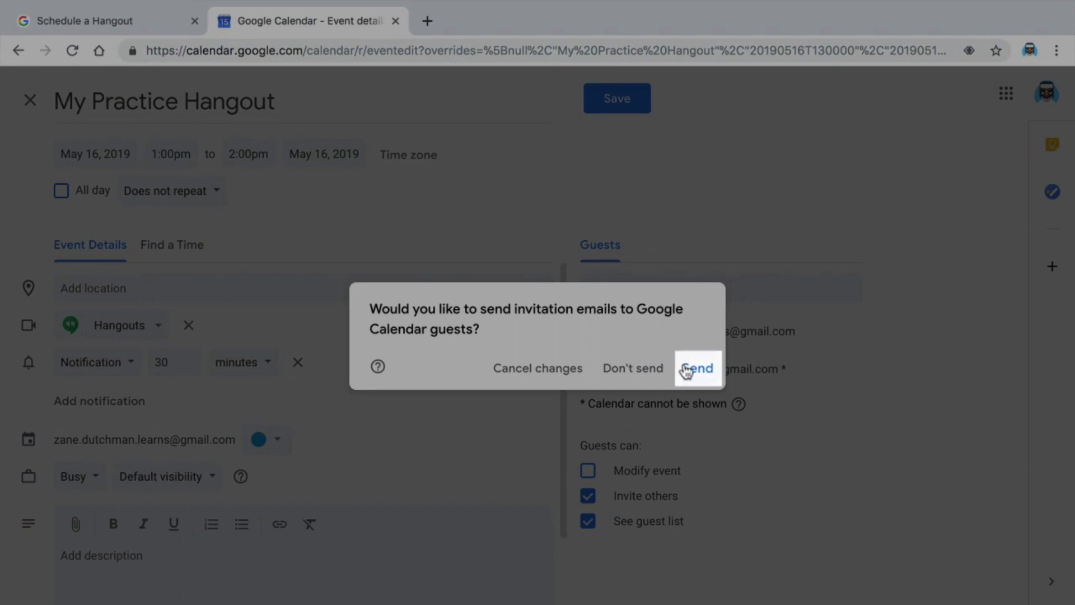
pyautogui.click(687, 371)
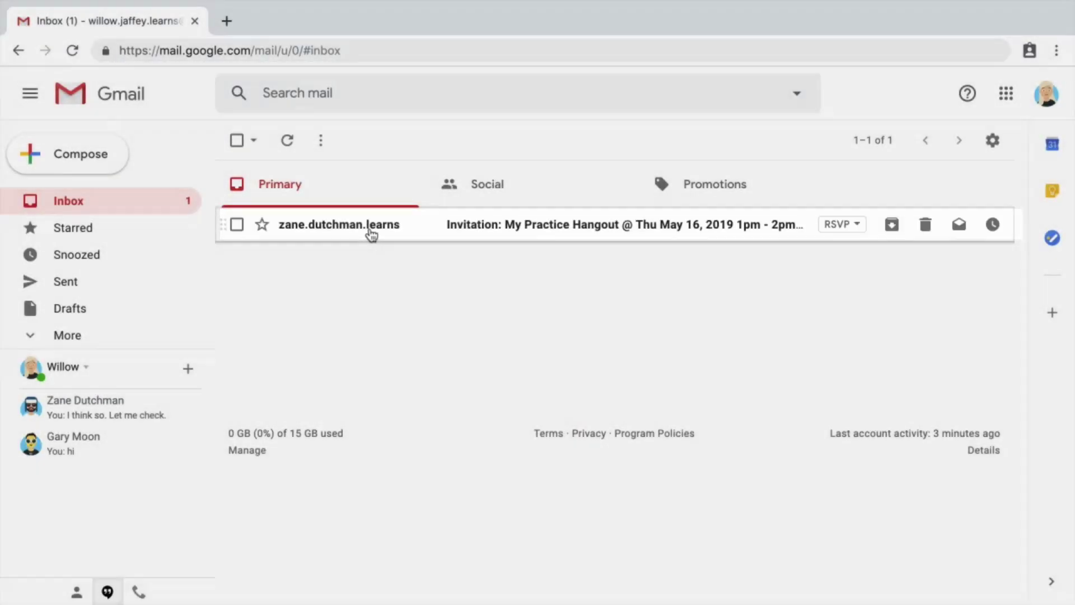
# Open the My Practice Hangout invitation in the guest's inbox and answer Yes
pyautogui.click(370, 232)
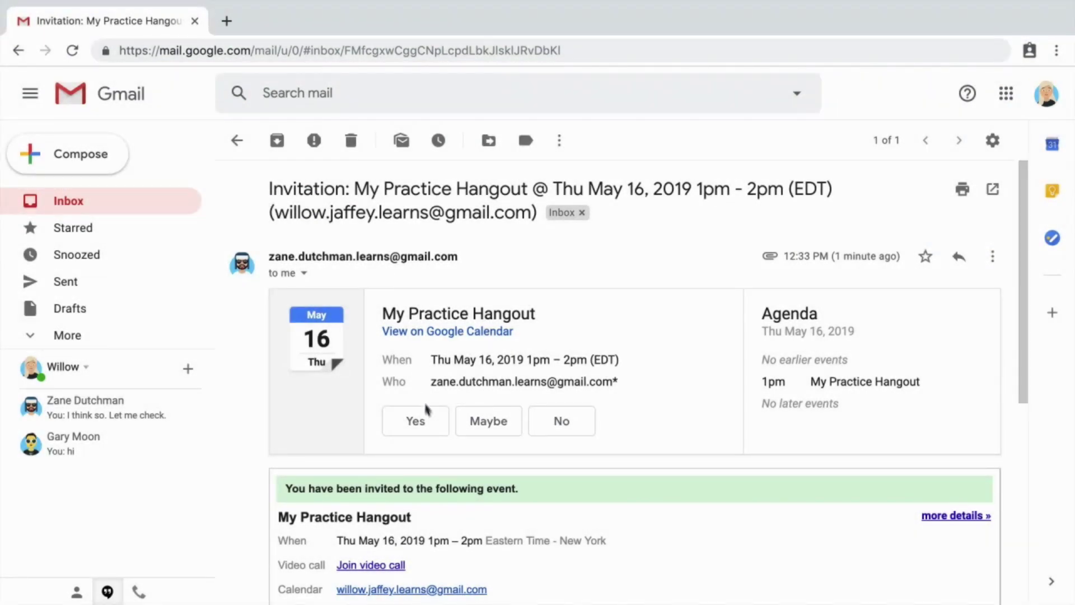
pyautogui.click(431, 427)
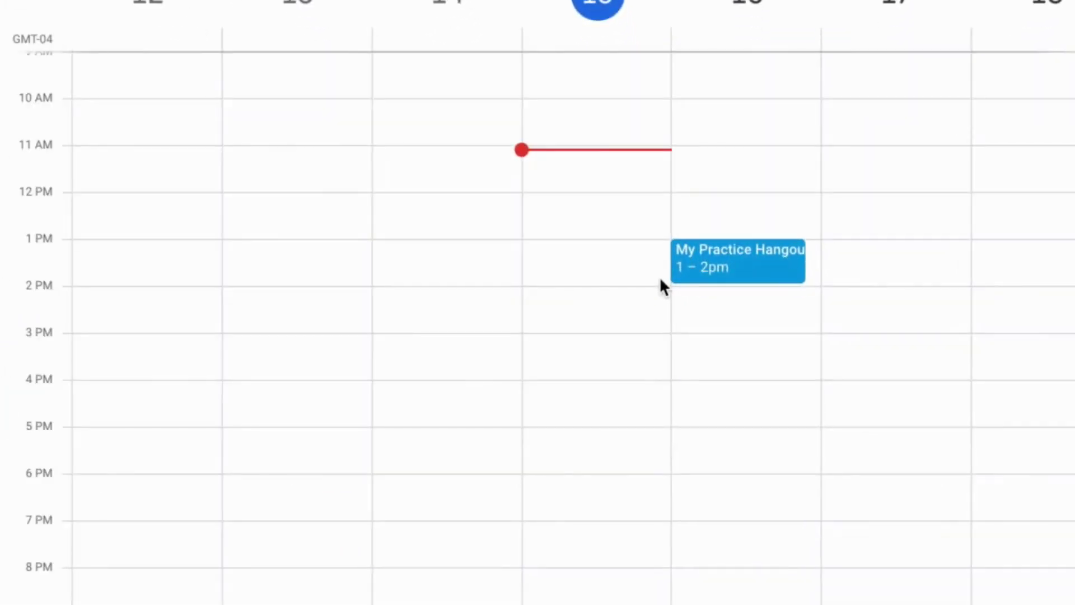
pyautogui.click(714, 271)
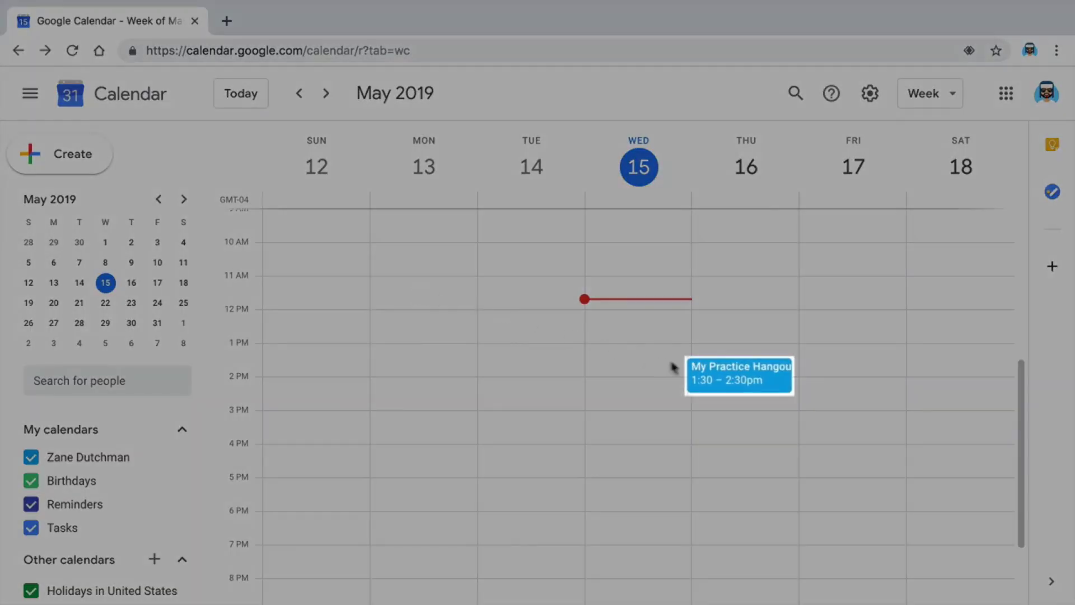
# Open the My Practice Hangout calendar event and join its video call
pyautogui.click(708, 375)
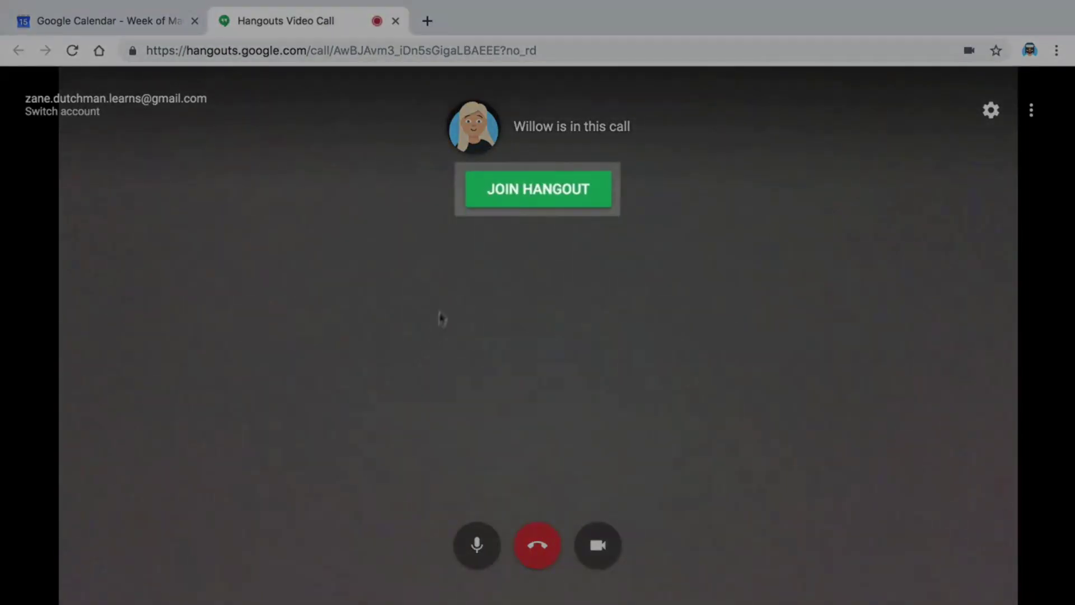
pyautogui.click(526, 188)
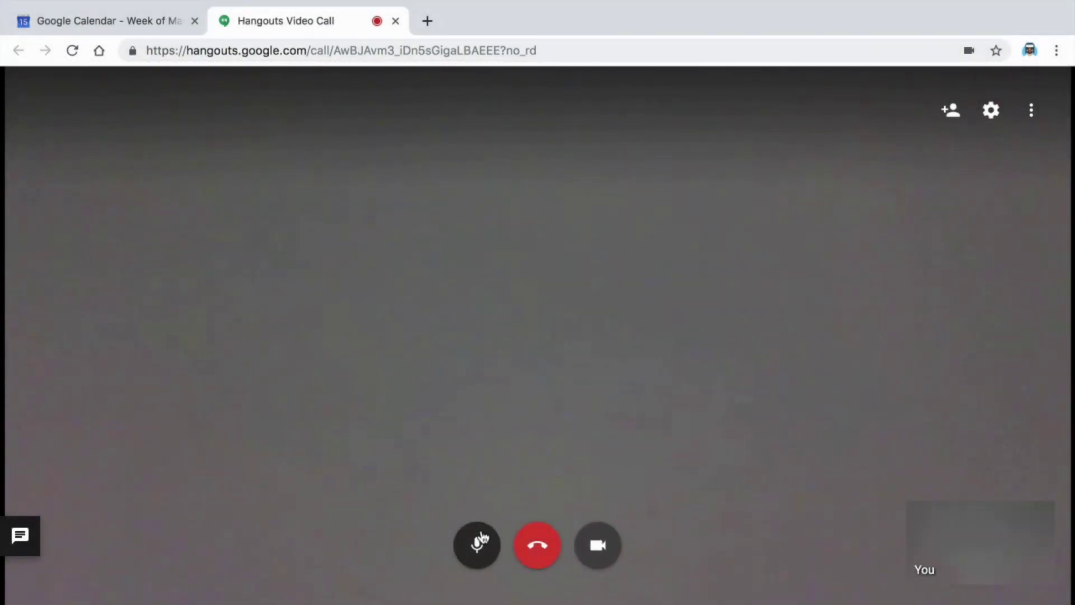
# Turn the camera off, leaving the microphone on after briefly muting and unmuting it
pyautogui.click(480, 541)
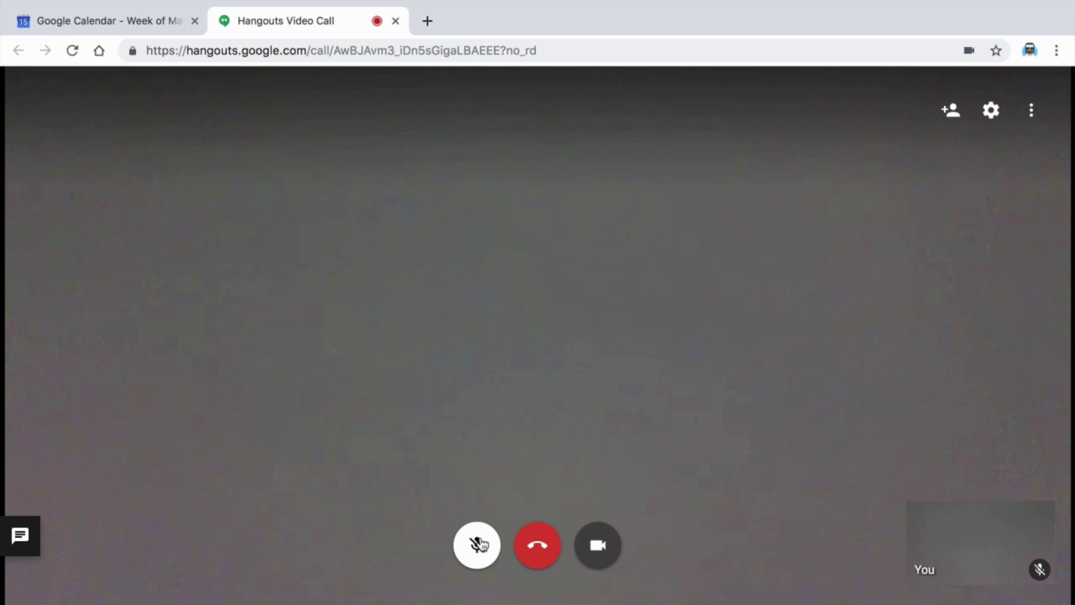
pyautogui.click(481, 544)
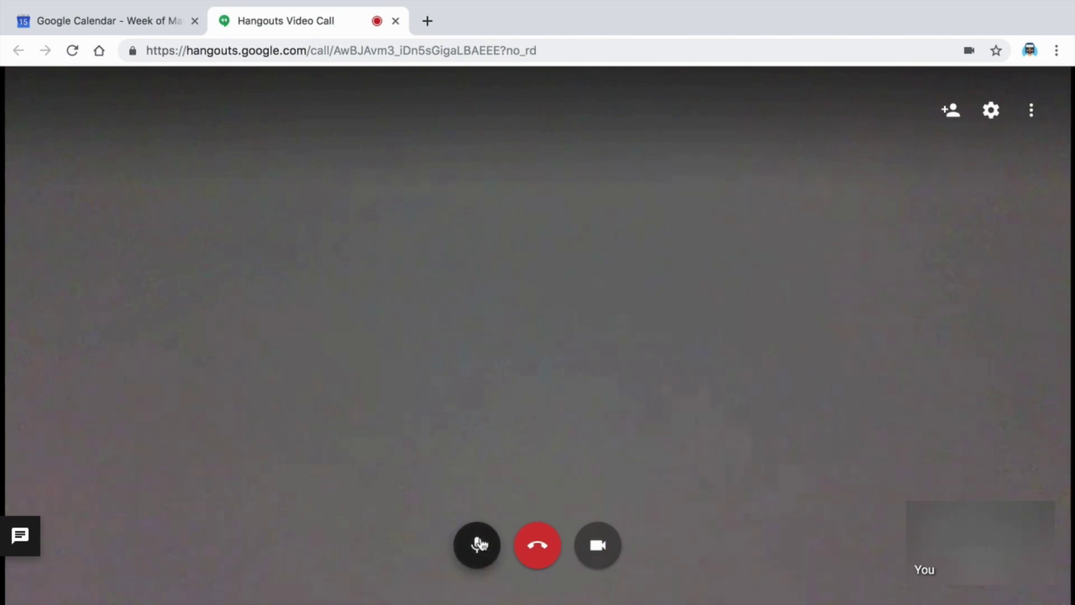
pyautogui.click(598, 544)
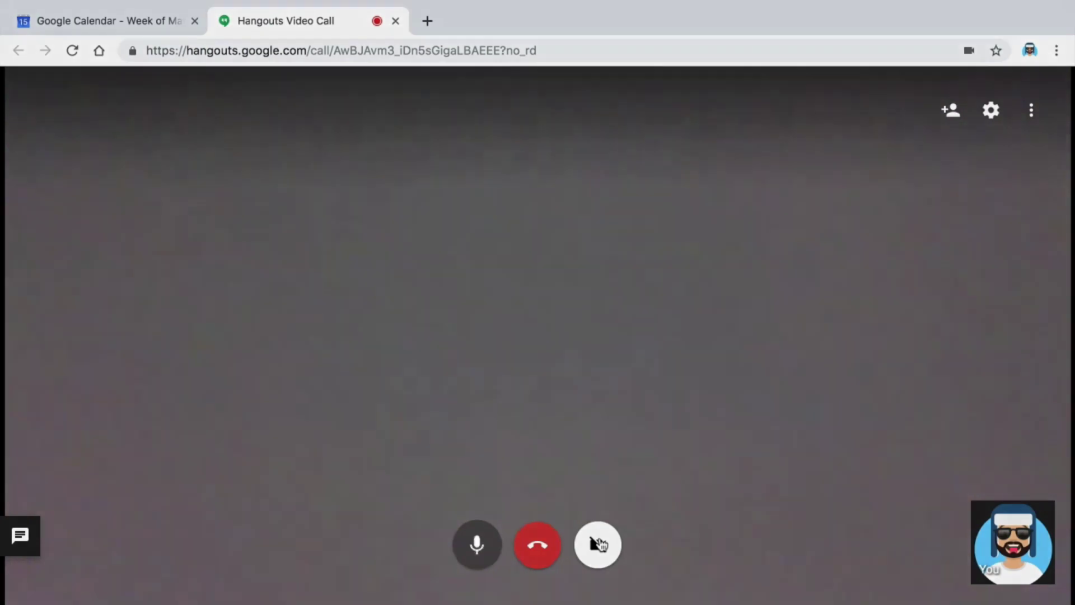
pyautogui.click(599, 544)
pyautogui.click(480, 549)
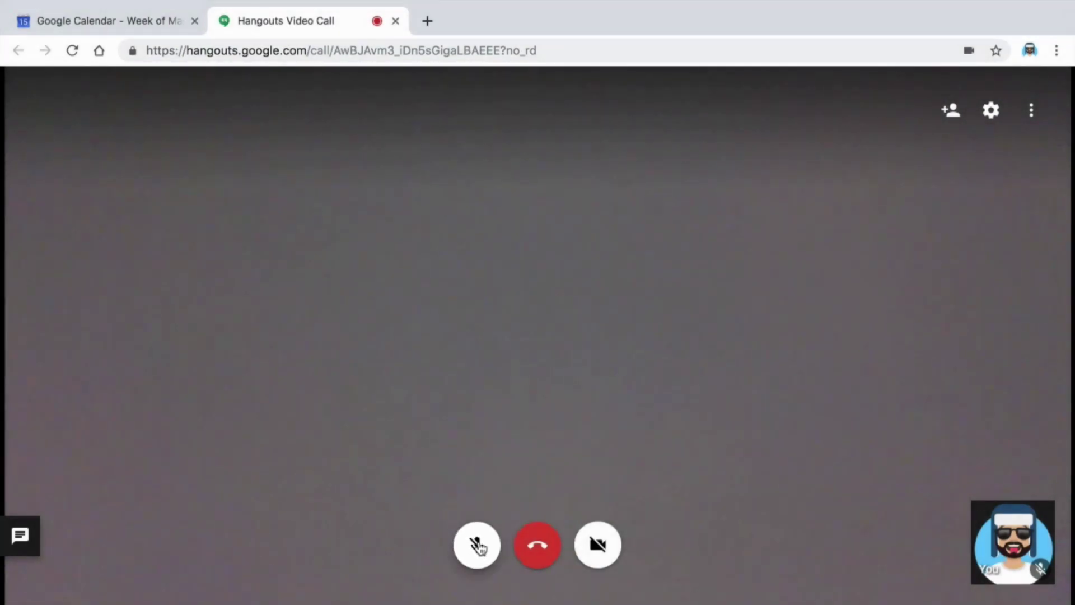
pyautogui.click(479, 548)
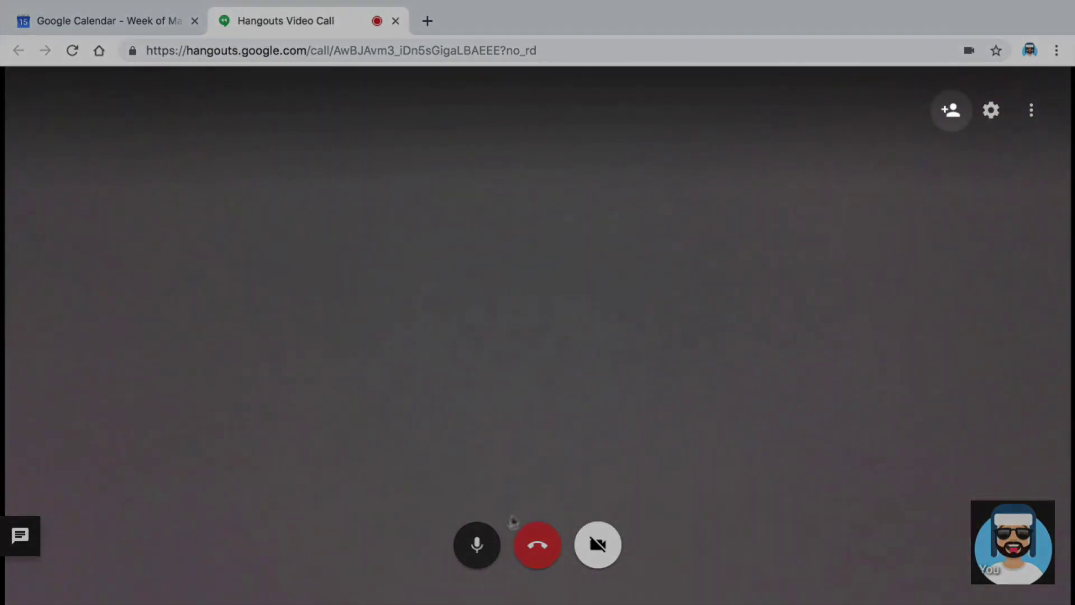
# Add the guest by their e-mail address, copy the share link, and send the invitation
pyautogui.click(948, 112)
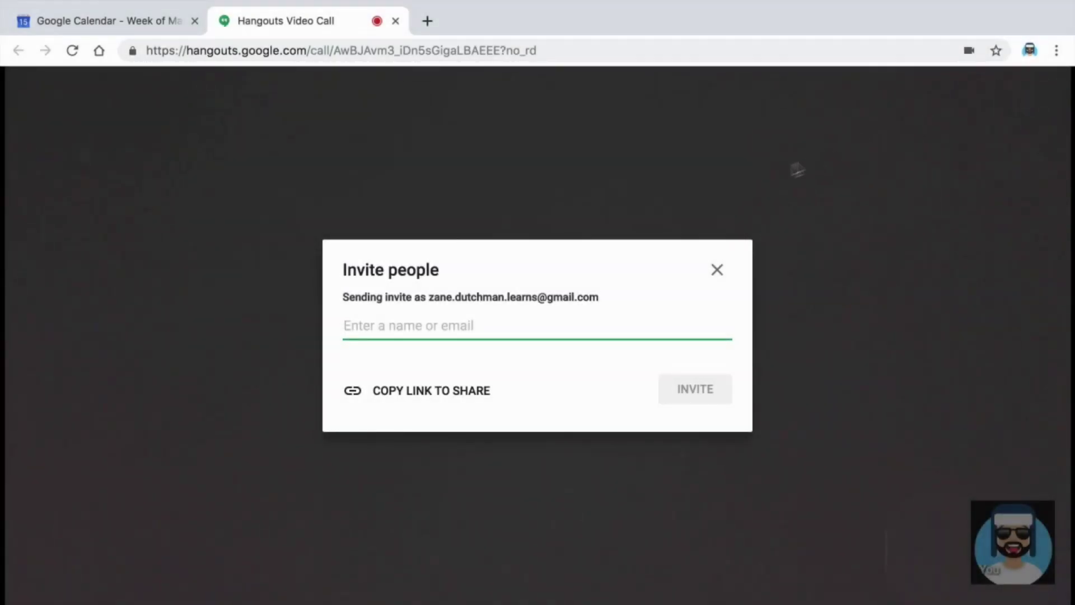
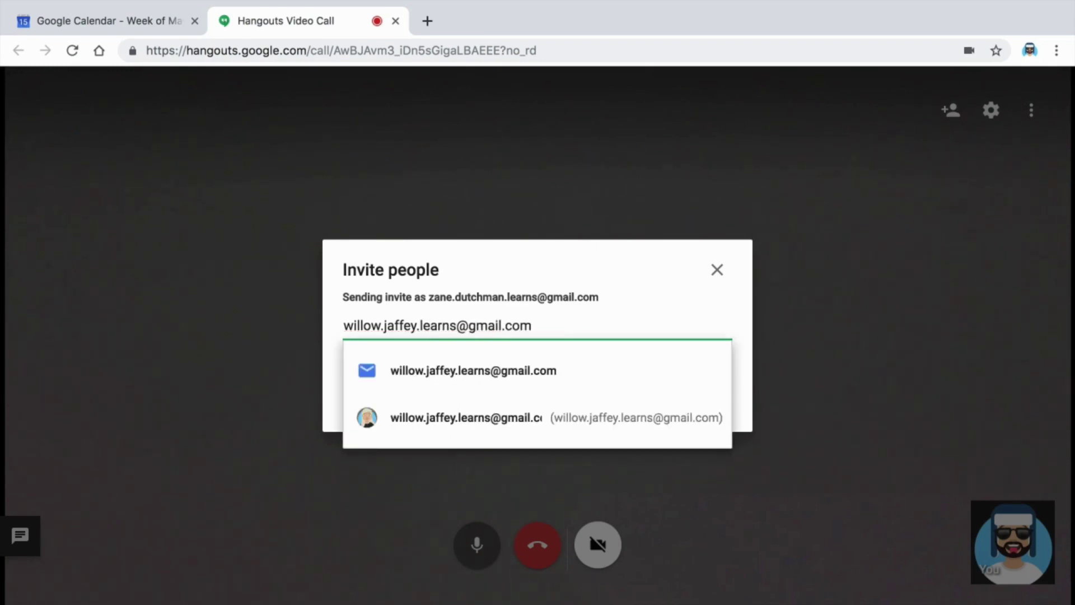
pyautogui.press('Return')
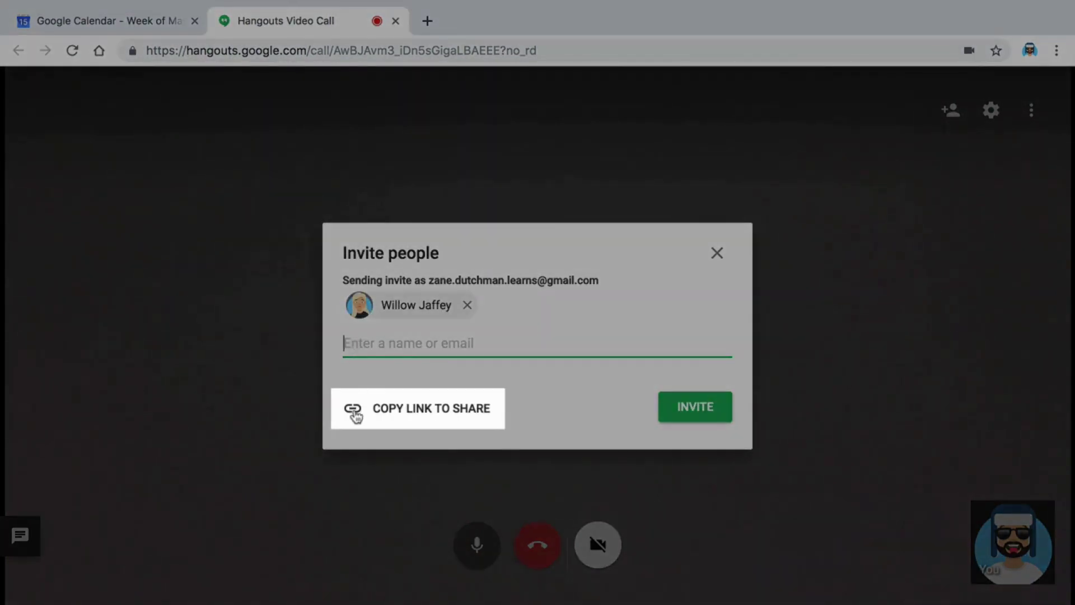
pyautogui.click(353, 414)
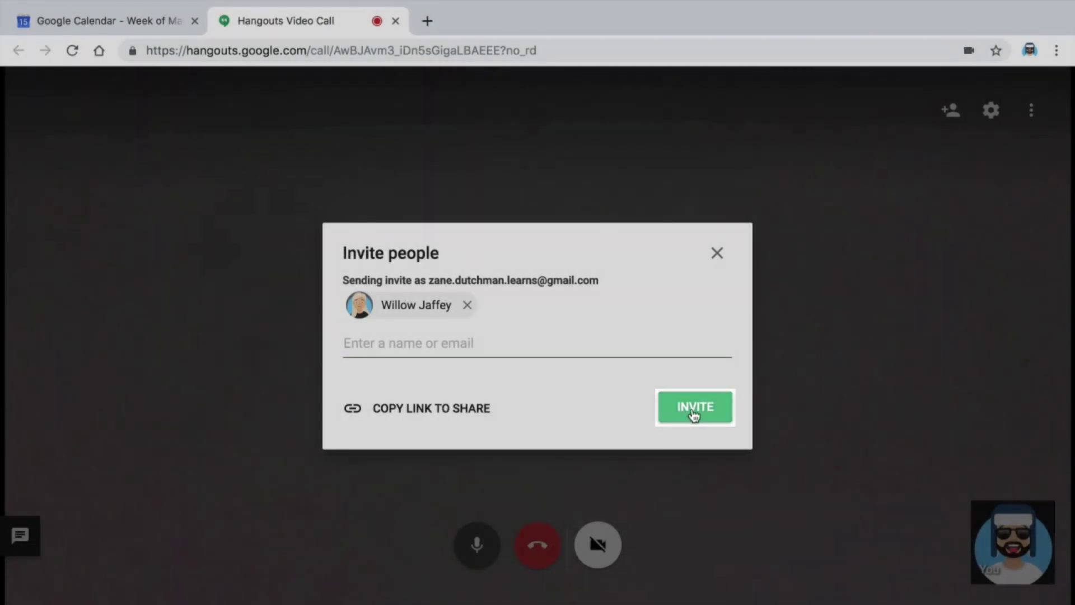
pyautogui.click(694, 414)
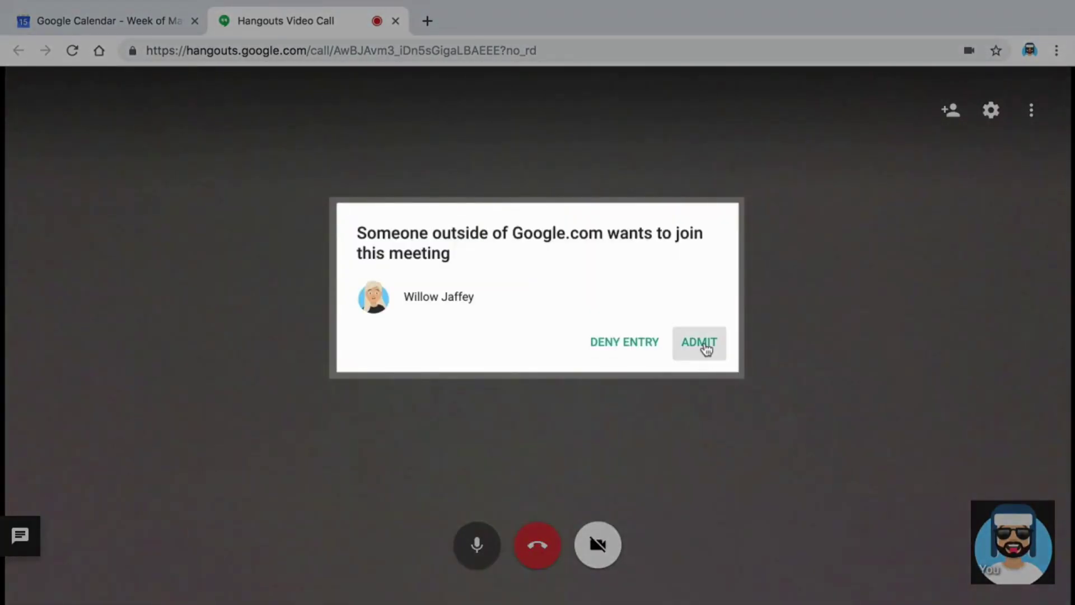
# Admit the waiting guest and post 'Hello!' in the call chat
pyautogui.click(700, 343)
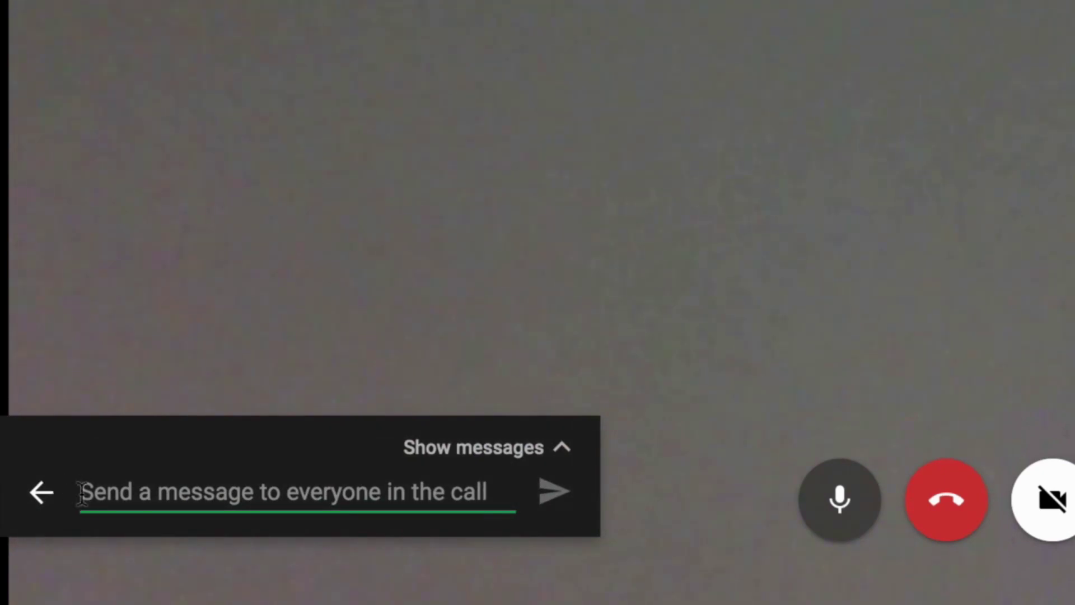
pyautogui.write('Hello!')
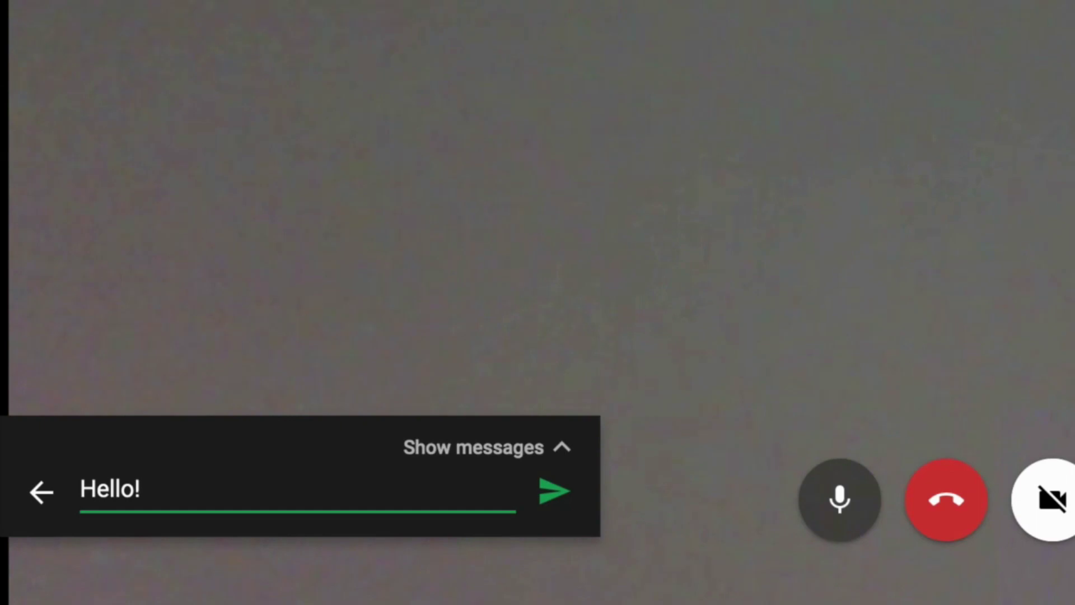
pyautogui.press('Return')
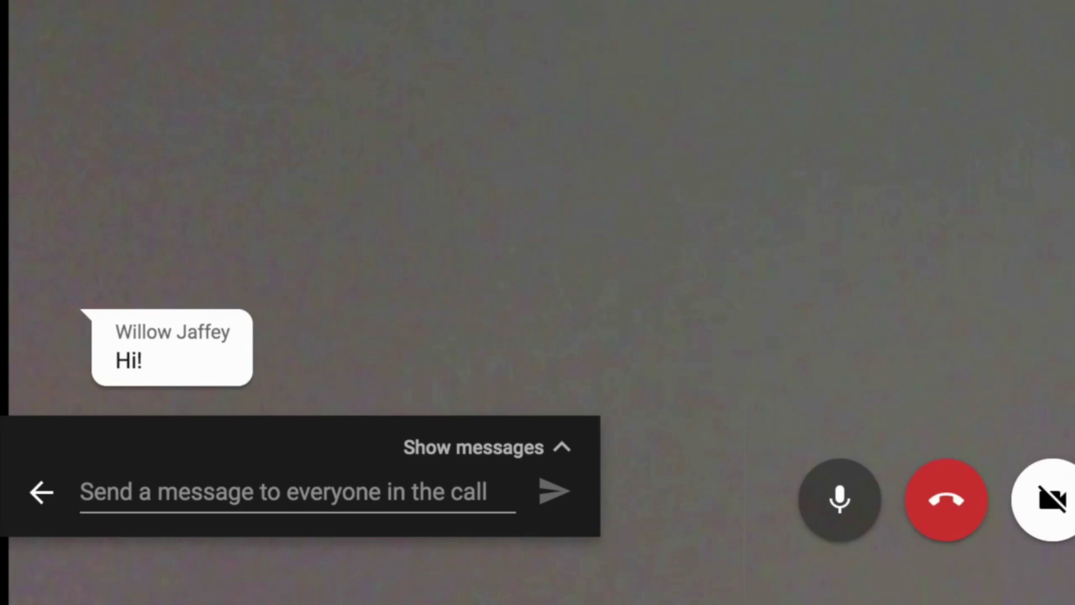
pyautogui.click(168, 492)
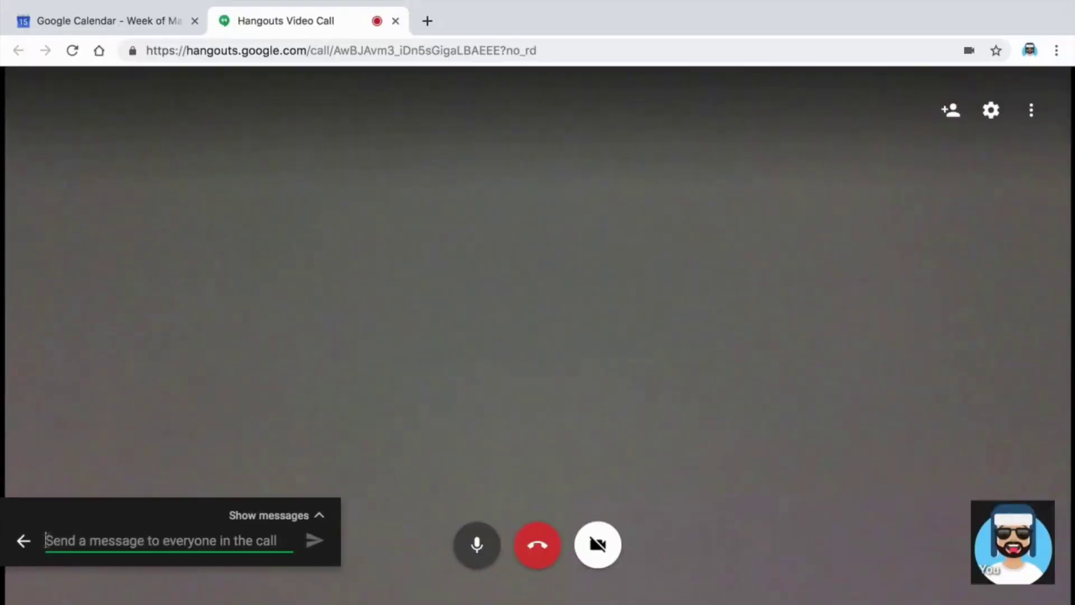
# Expand the call's chat messages, then start a new video call from the Hangouts home page
pyautogui.click(319, 515)
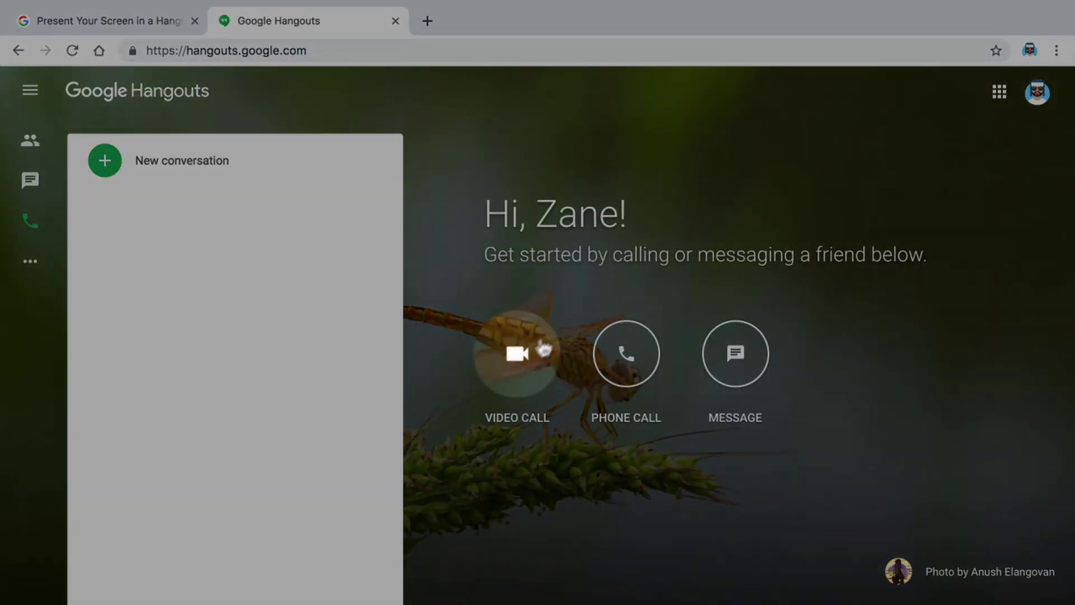
pyautogui.click(527, 358)
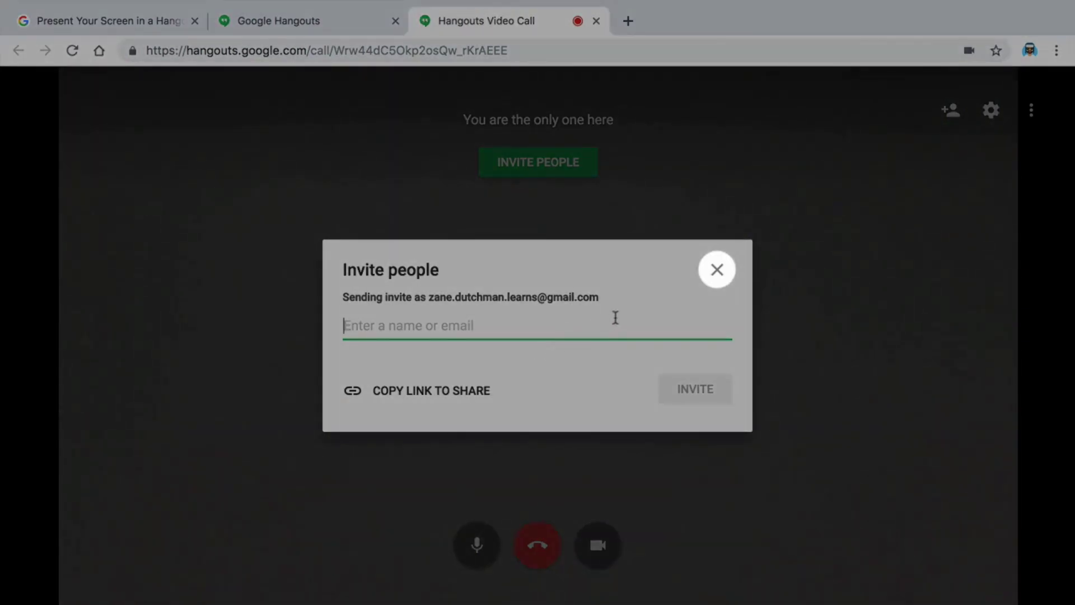
# Dismiss the Invite people dialog and choose Share screen from the three-dot menu
pyautogui.click(717, 269)
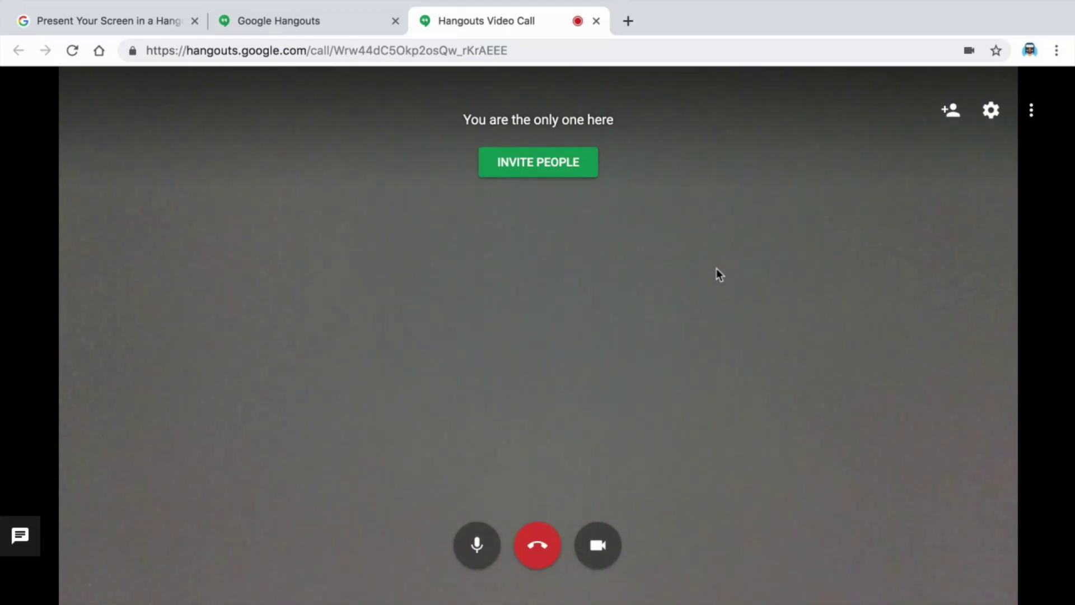
pyautogui.click(1030, 113)
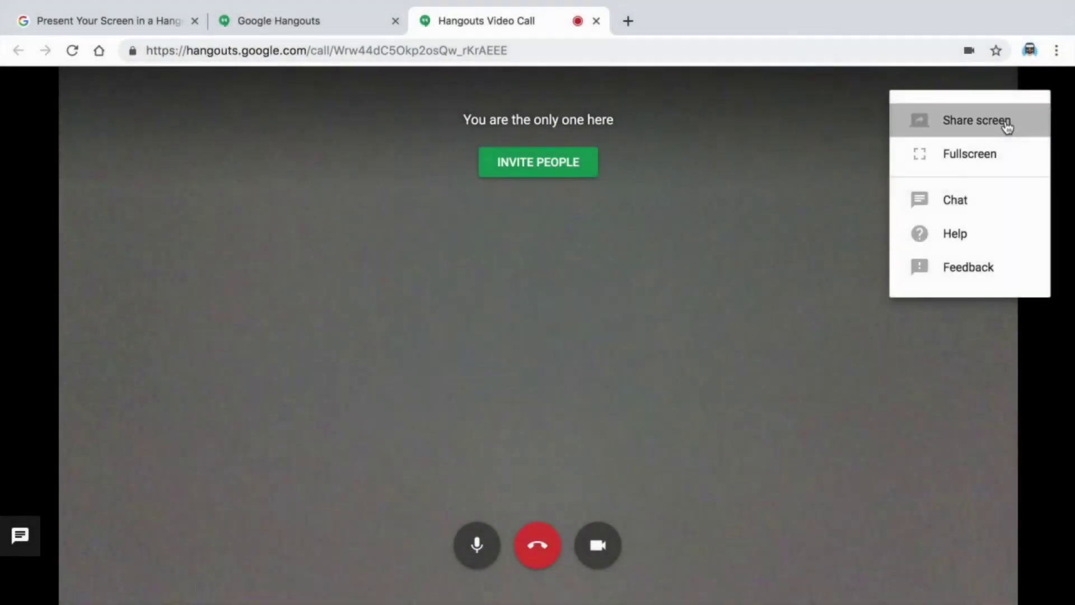
pyautogui.click(1007, 124)
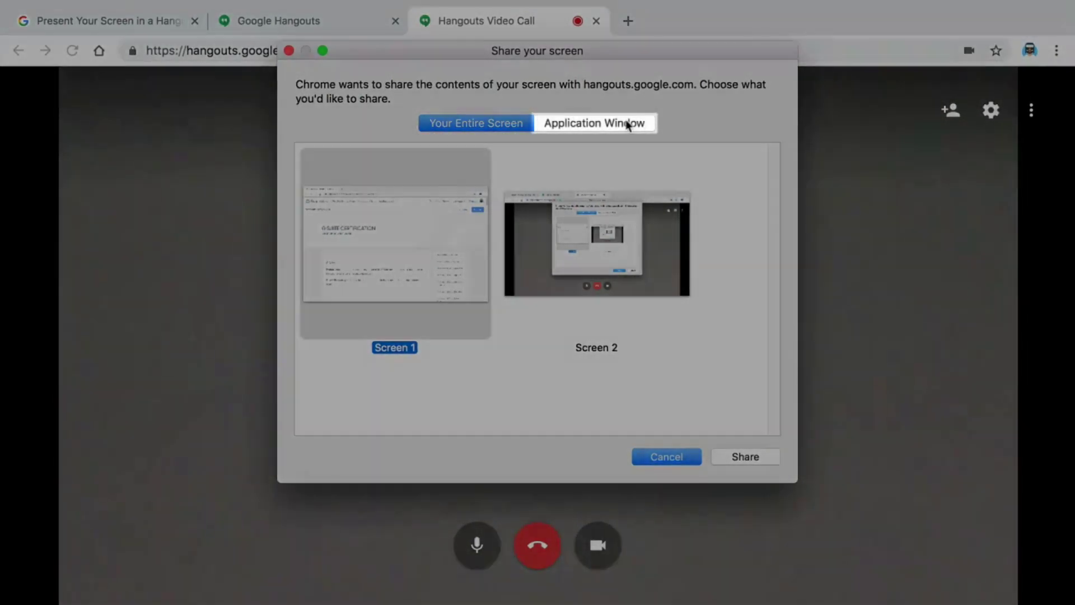
# Share the G Suite Certification application window with the call, then stop sharing
pyautogui.click(628, 124)
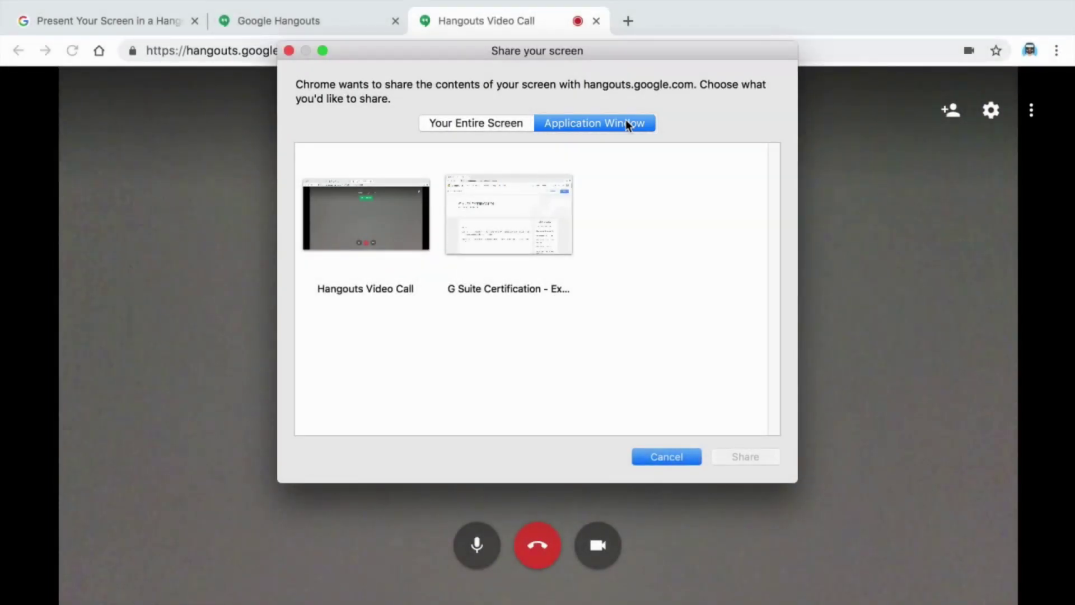
pyautogui.click(525, 191)
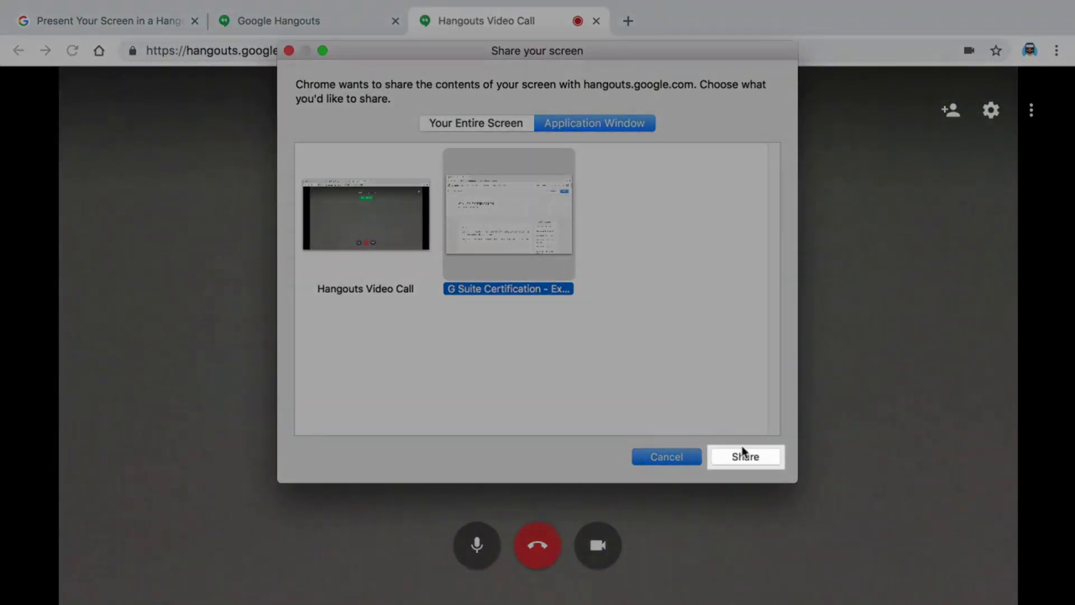
pyautogui.click(745, 454)
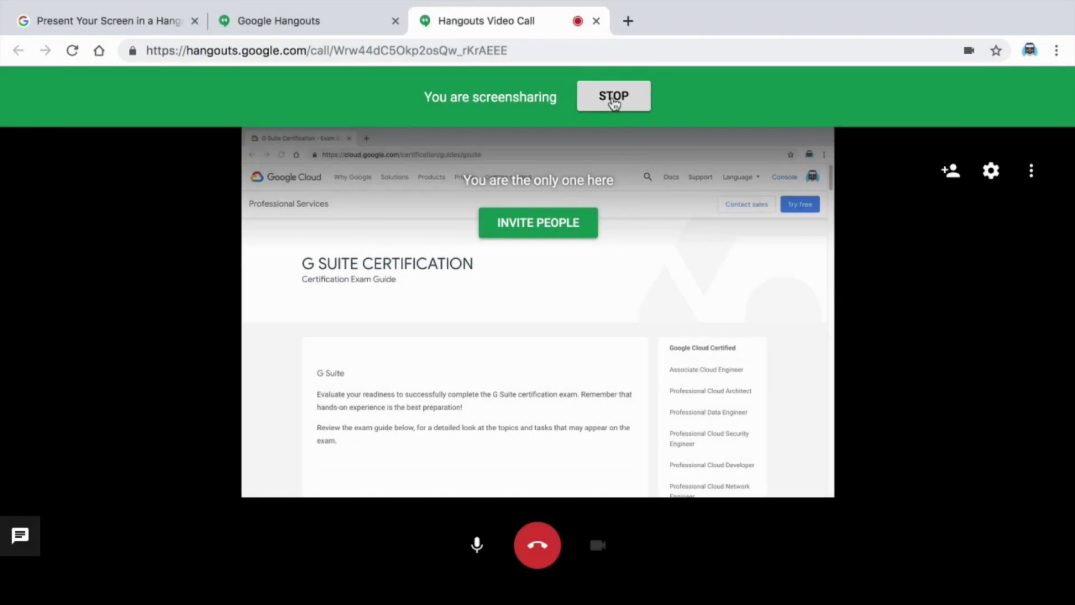
pyautogui.click(614, 100)
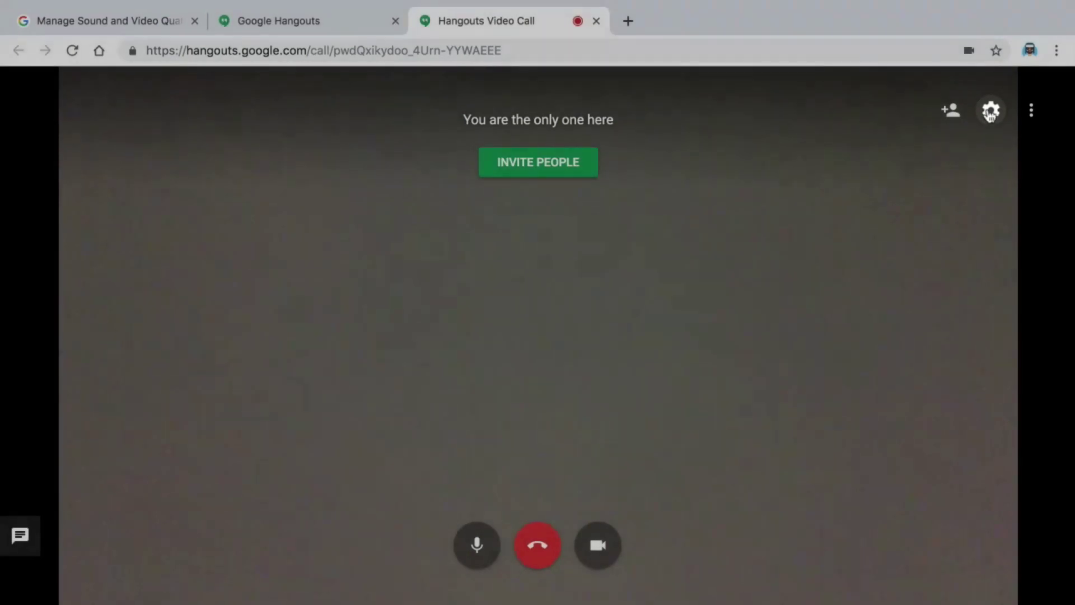
# In call settings, keep the FaceTime HD camera and default internal microphone
pyautogui.click(990, 112)
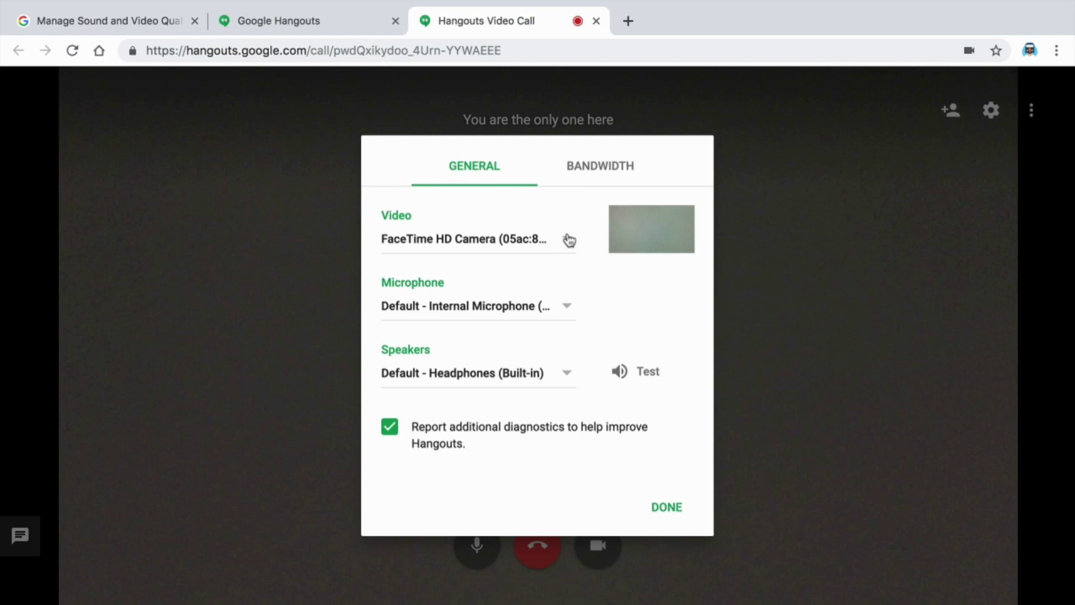
pyautogui.click(568, 239)
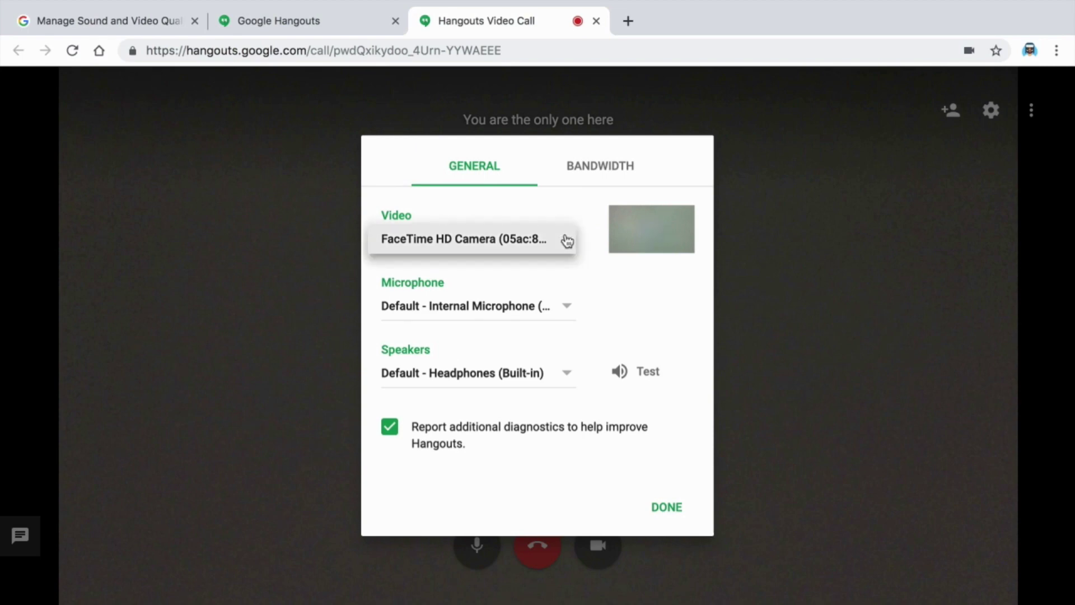
pyautogui.click(568, 240)
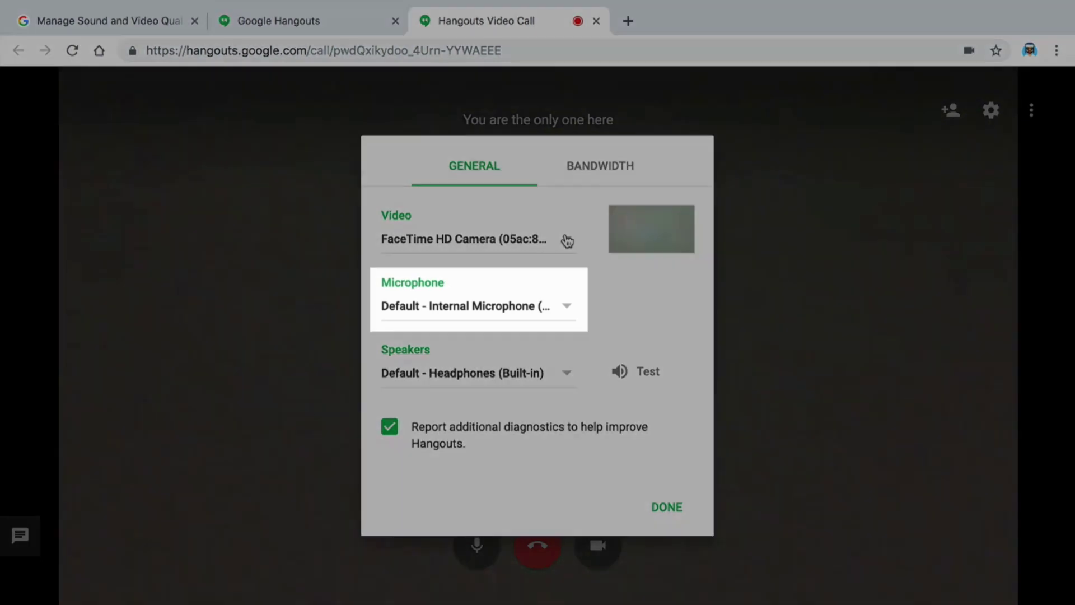
pyautogui.click(566, 310)
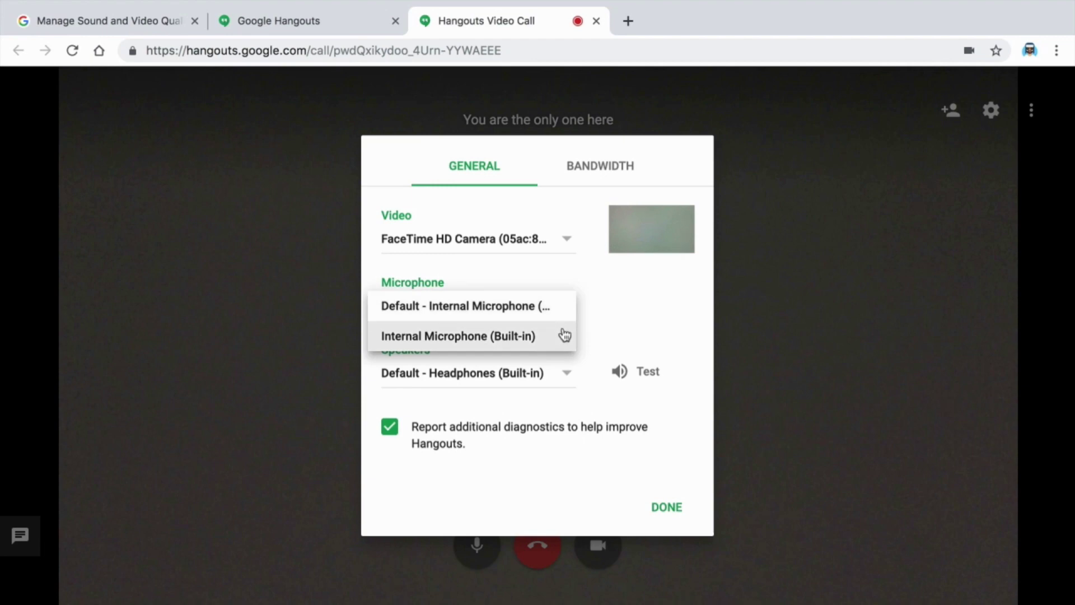
pyautogui.click(565, 317)
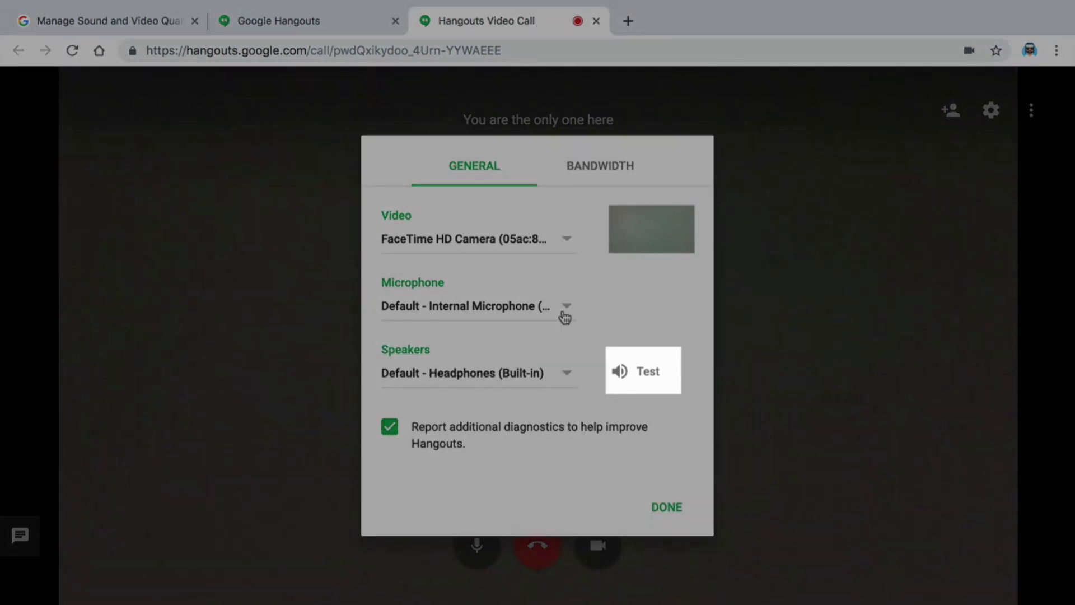
# Play a speaker test and set speakers to Default - Headphones (Built-in)
pyautogui.click(619, 373)
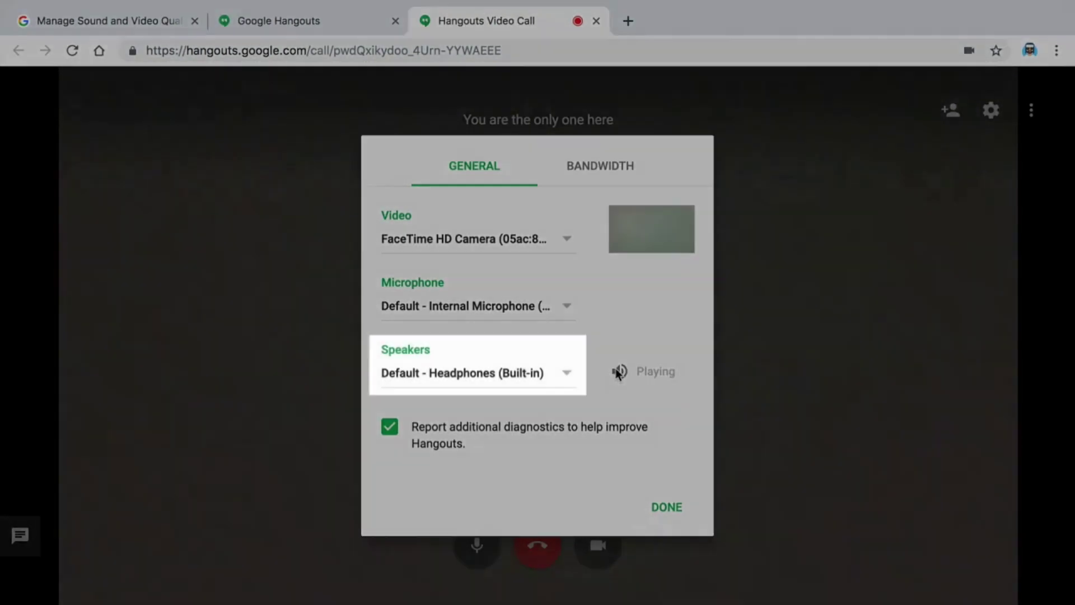
pyautogui.click(566, 373)
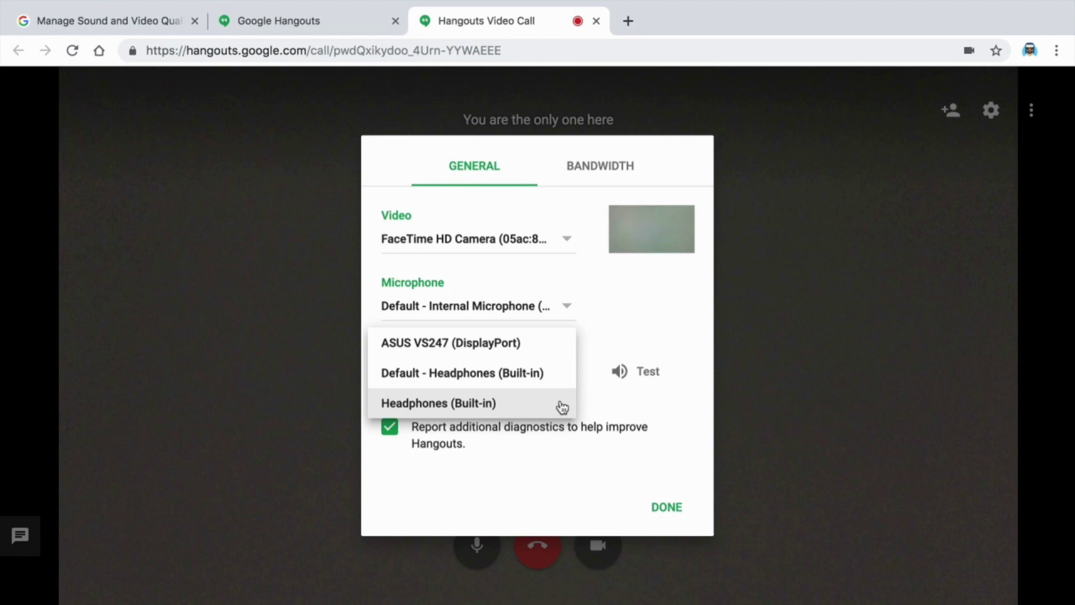
pyautogui.click(564, 375)
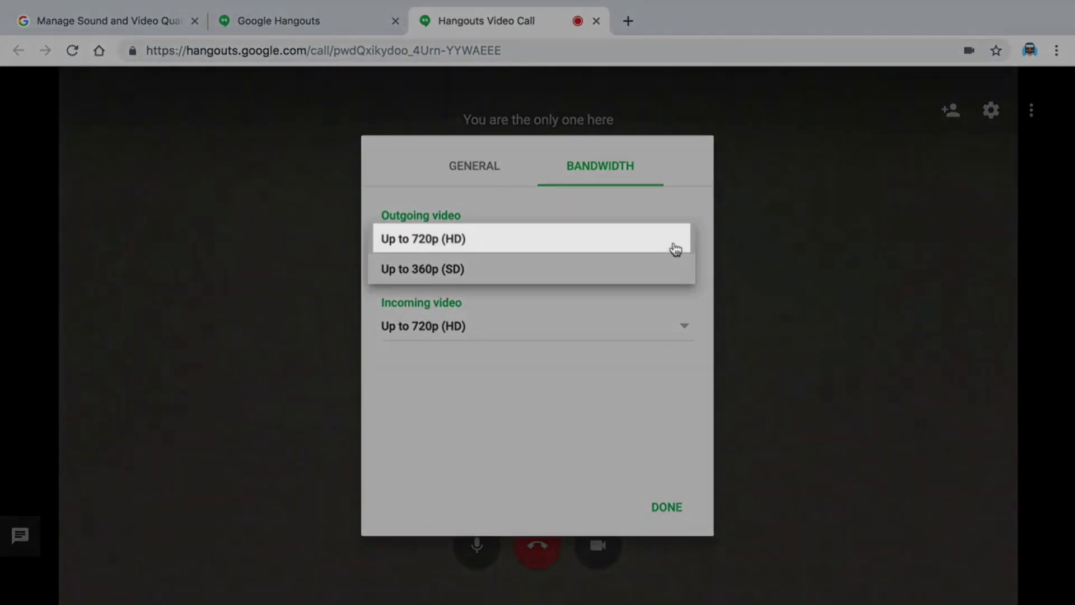
# Keep outgoing video at Up to 720p (HD), set incoming video to Audio Only, and close settings
pyautogui.click(676, 250)
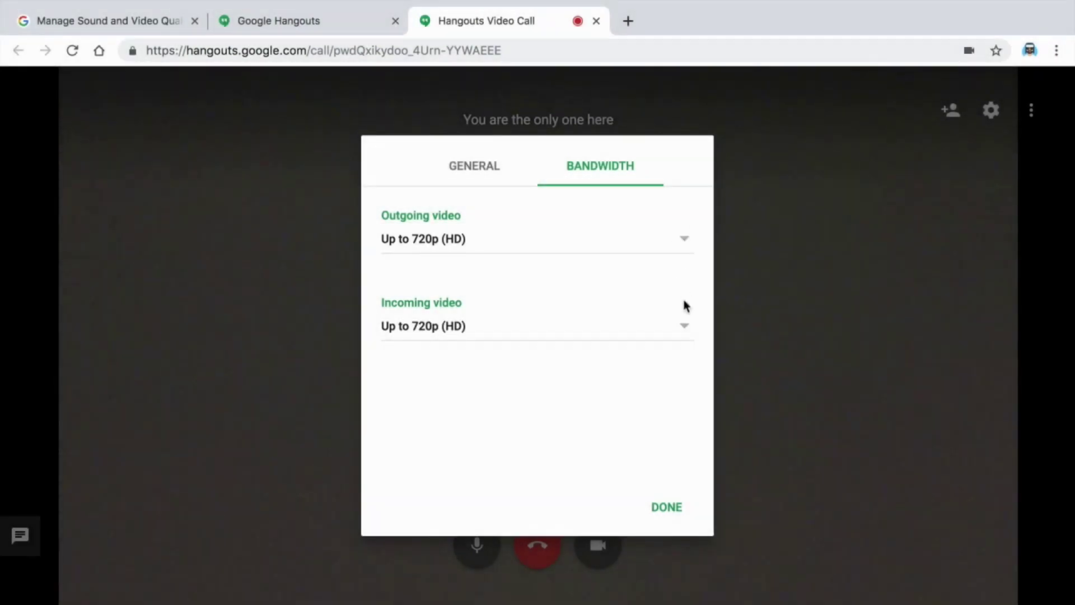
pyautogui.click(685, 329)
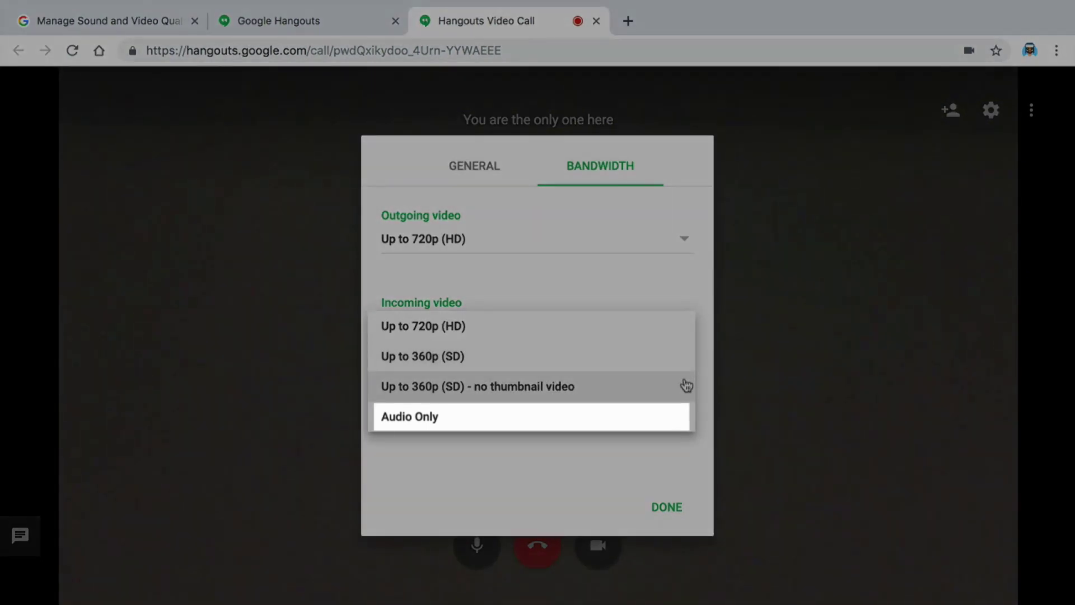
pyautogui.click(684, 415)
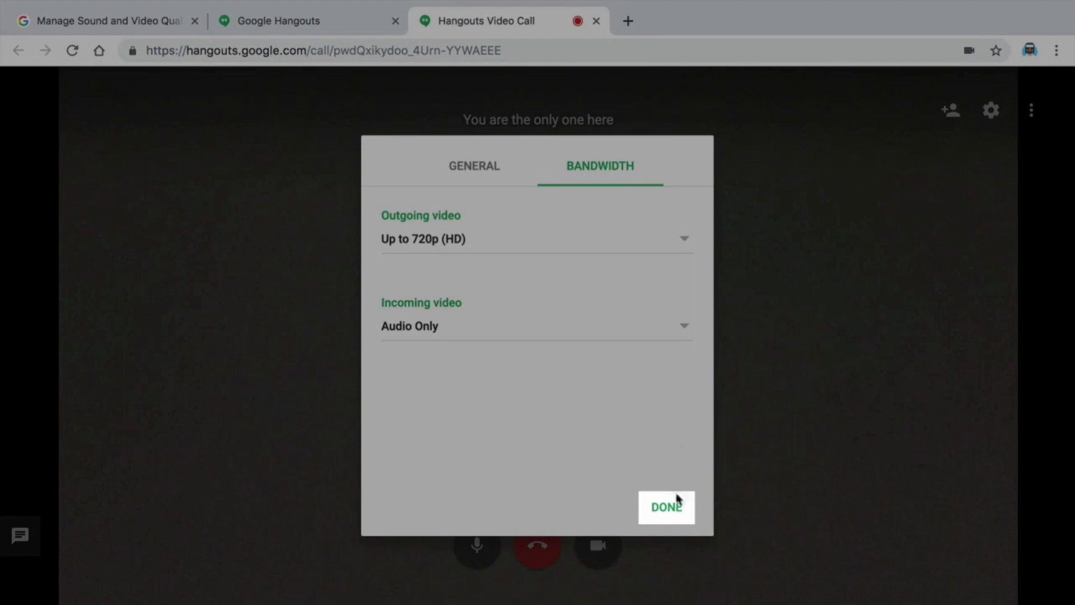
pyautogui.click(677, 498)
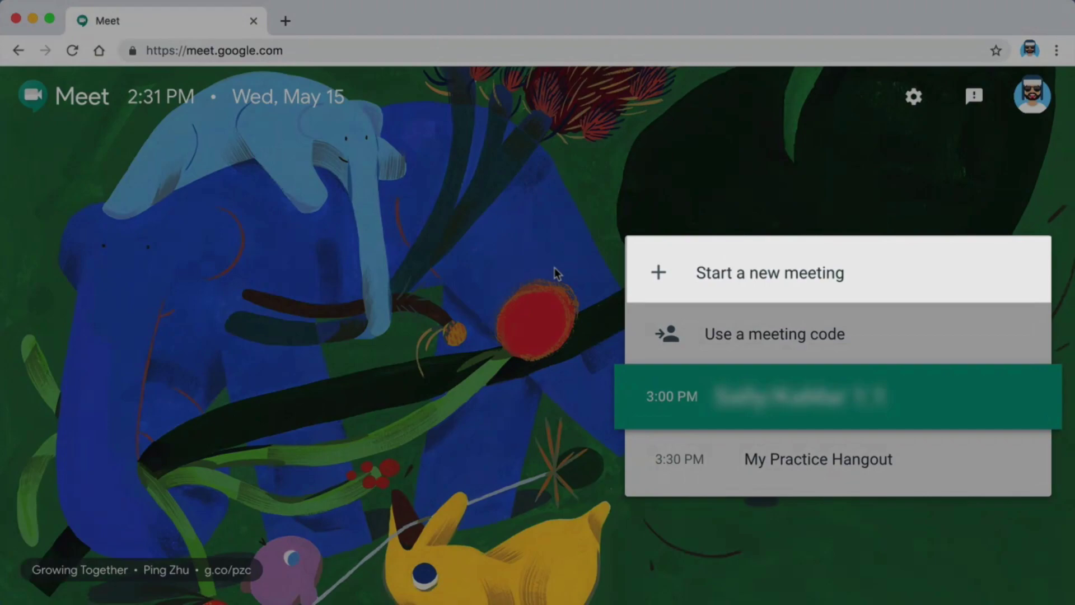
# Start a new Google Meet meeting and copy its joining info
pyautogui.click(660, 274)
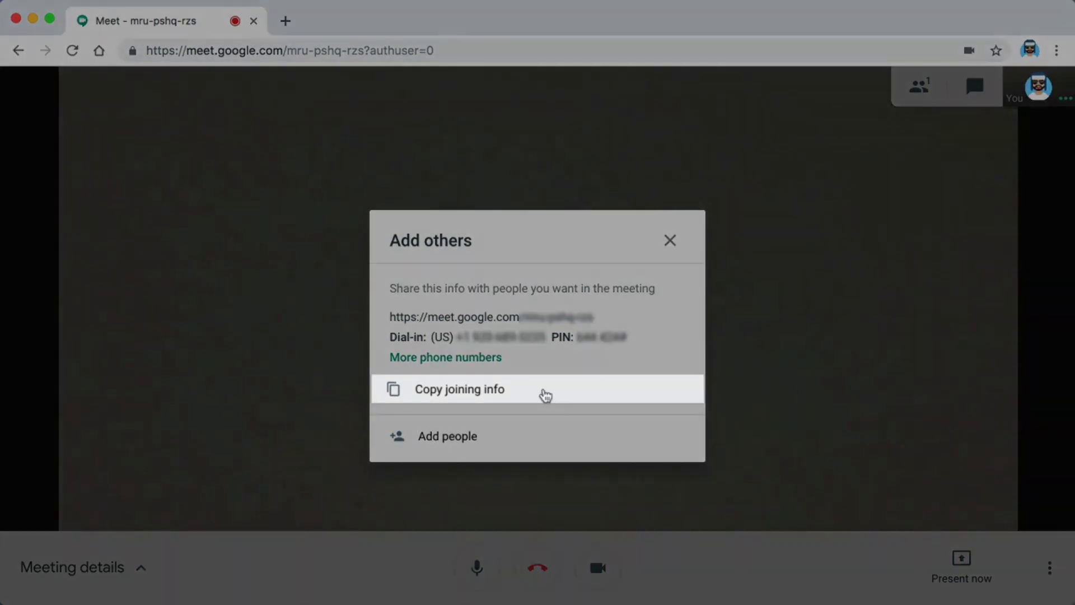
pyautogui.click(546, 396)
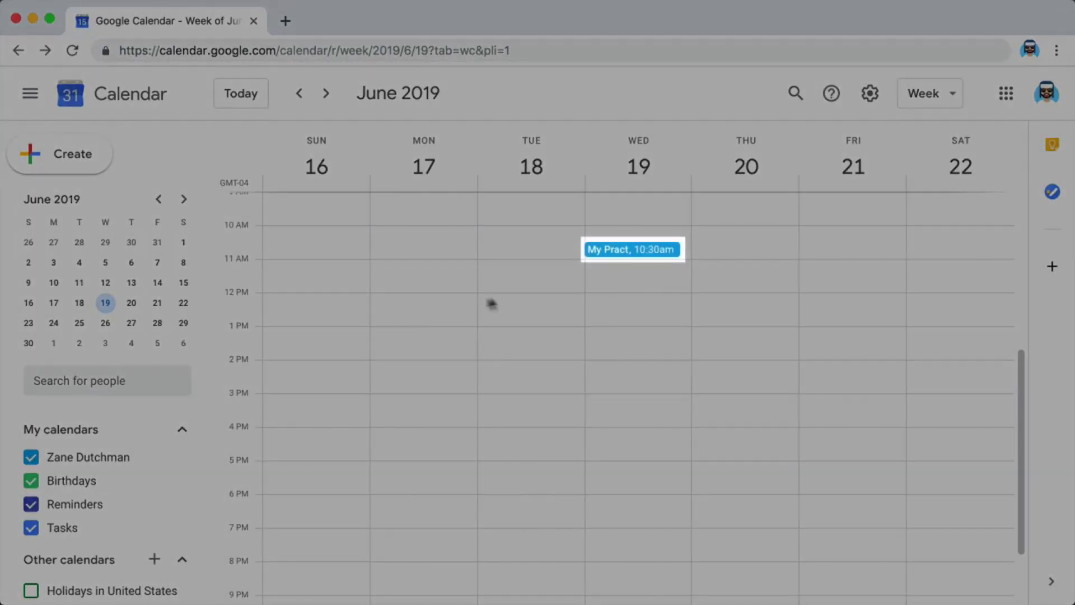
# Copy the My Practice Hangout event's Meet link from Calendar and open a blank browser tab
pyautogui.click(628, 249)
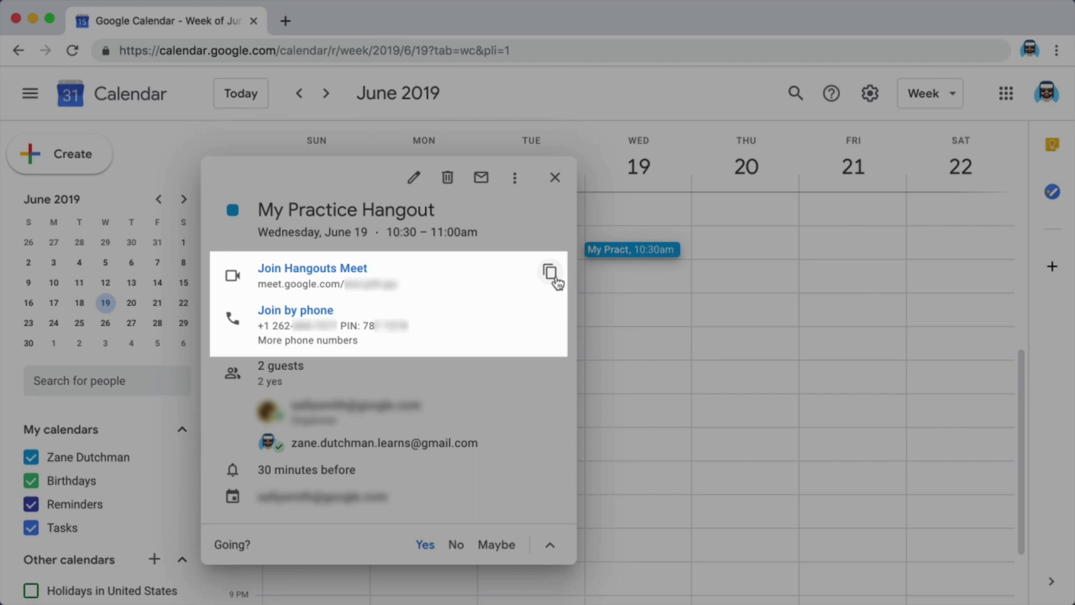
pyautogui.click(551, 272)
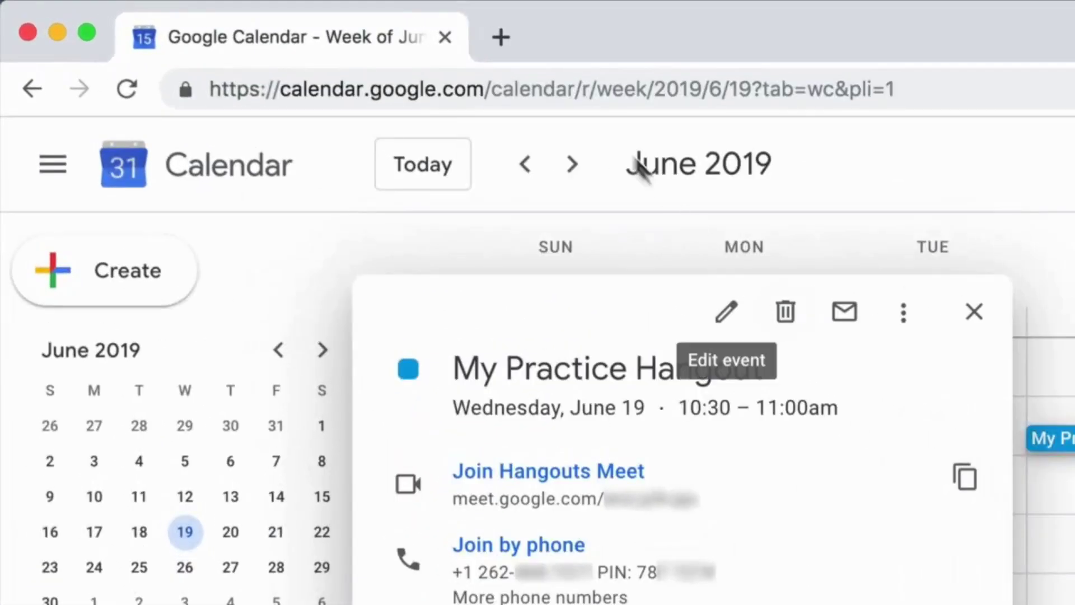
pyautogui.click(285, 21)
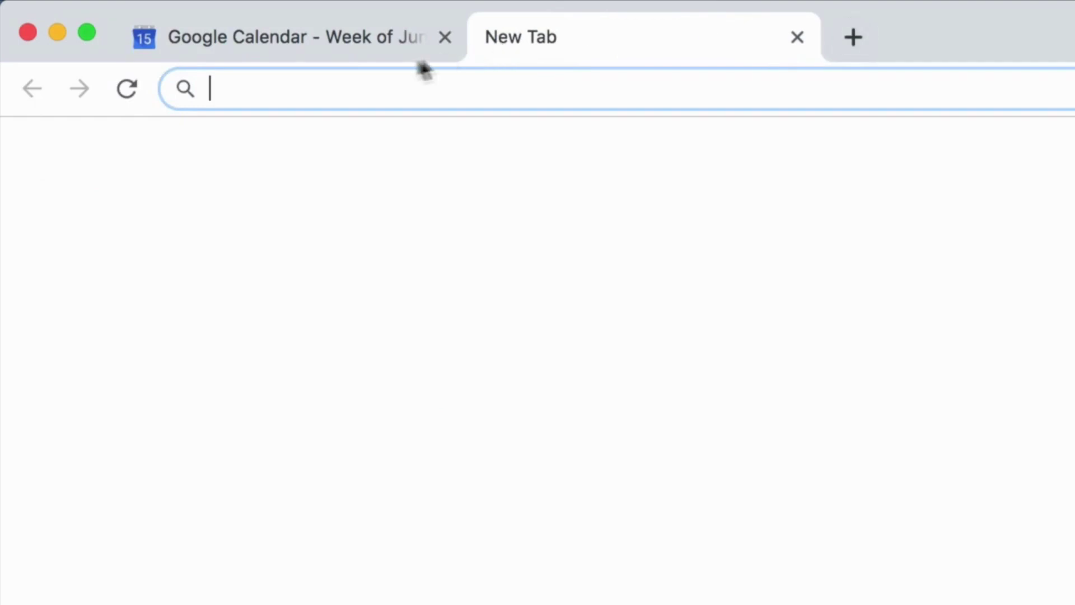
# Start a new Gmail message to the contact's e-mail address with subject 'Meeting Information'
pyautogui.write('gmail.com')
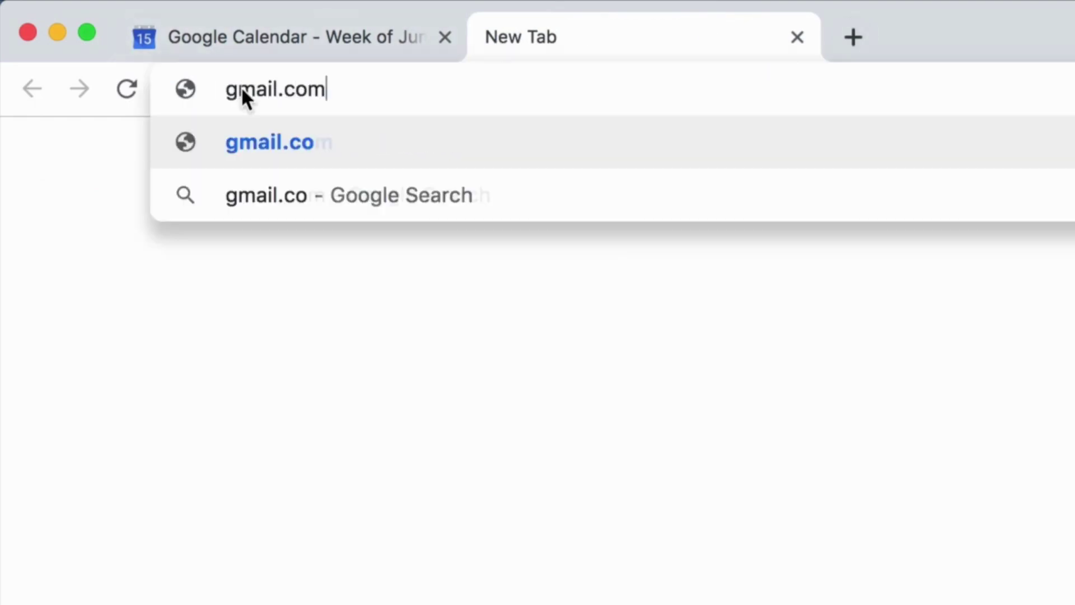
pyautogui.press('Return')
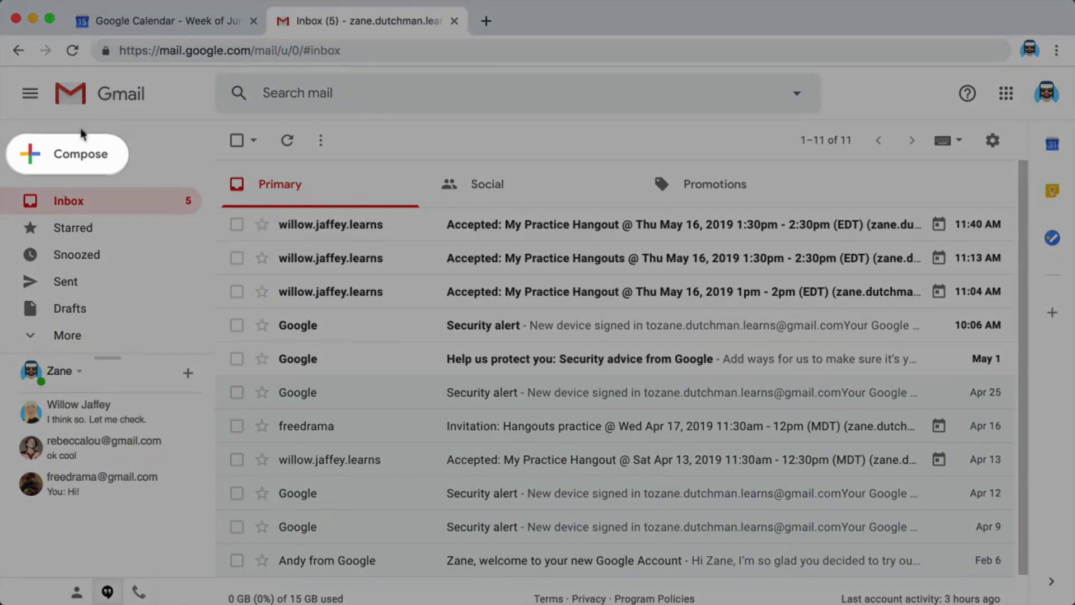
pyautogui.click(62, 156)
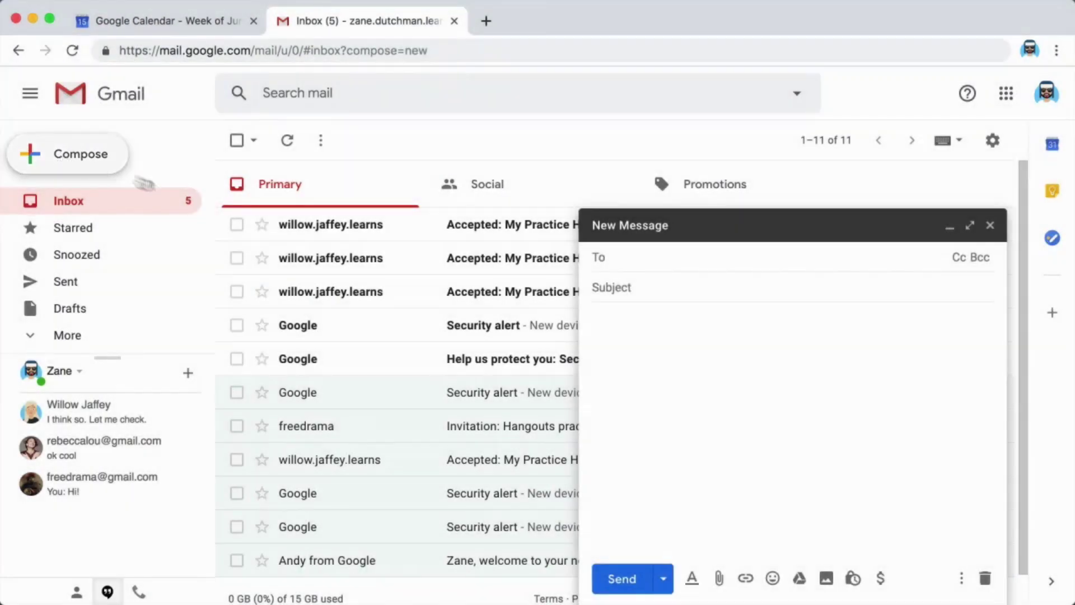
pyautogui.click(609, 253)
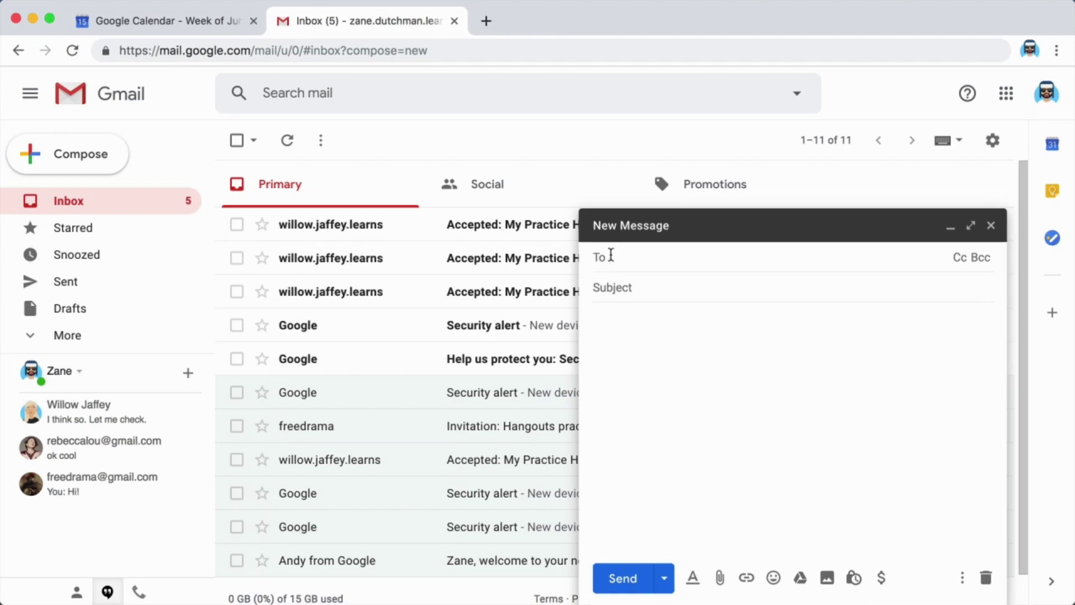
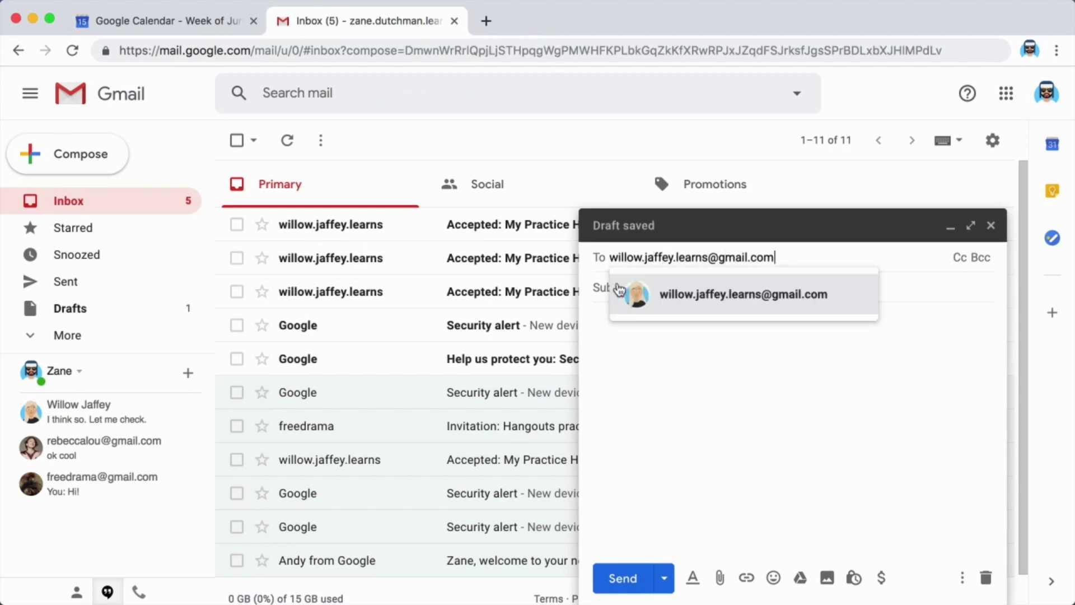
pyautogui.click(620, 288)
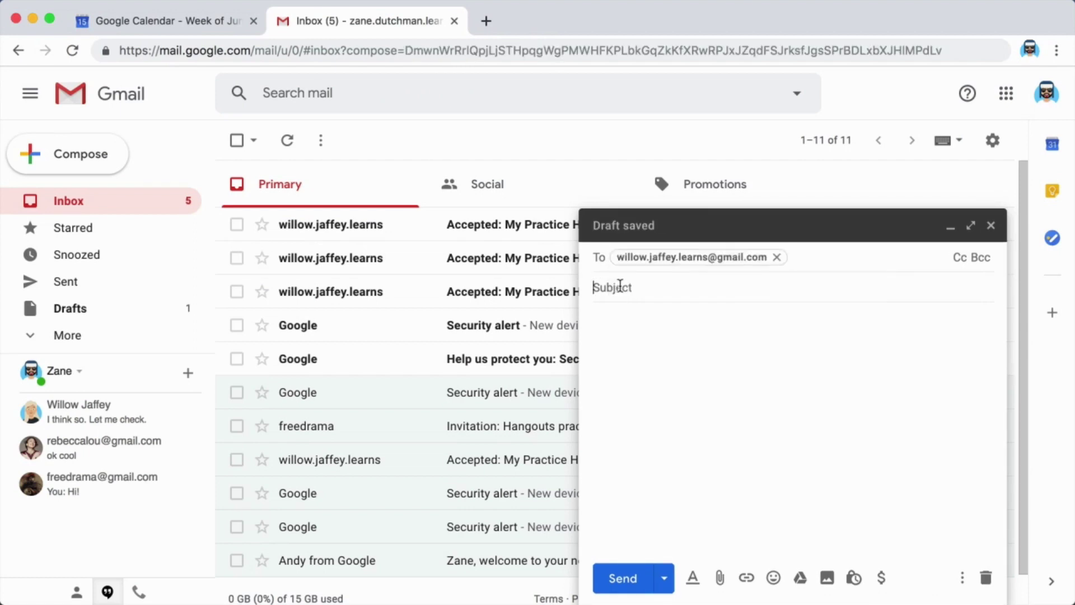
pyautogui.click(619, 288)
pyautogui.write('Meeting ')
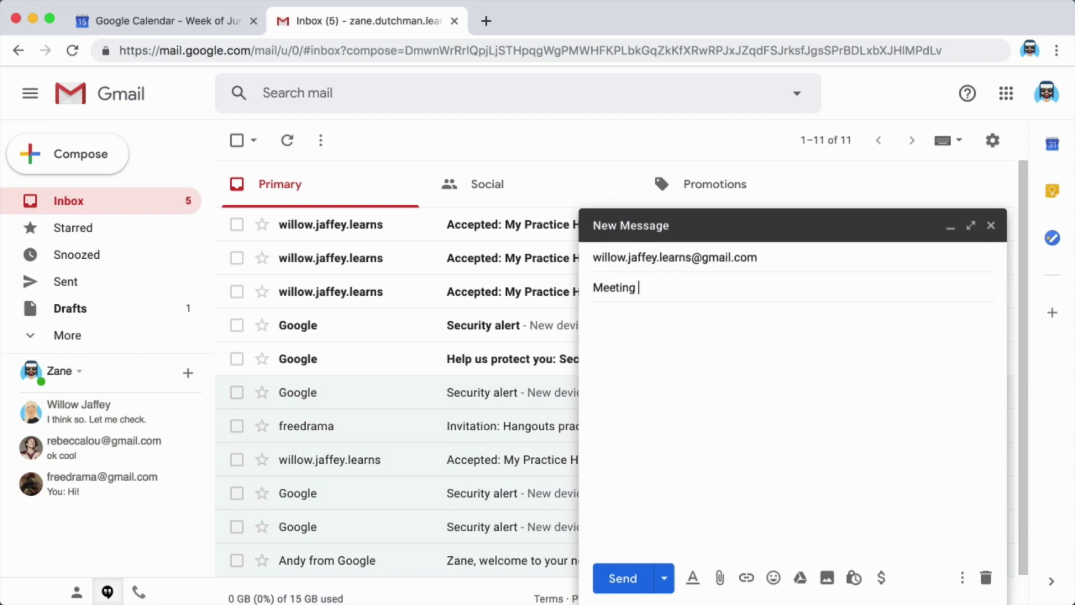
pyautogui.write('Information')
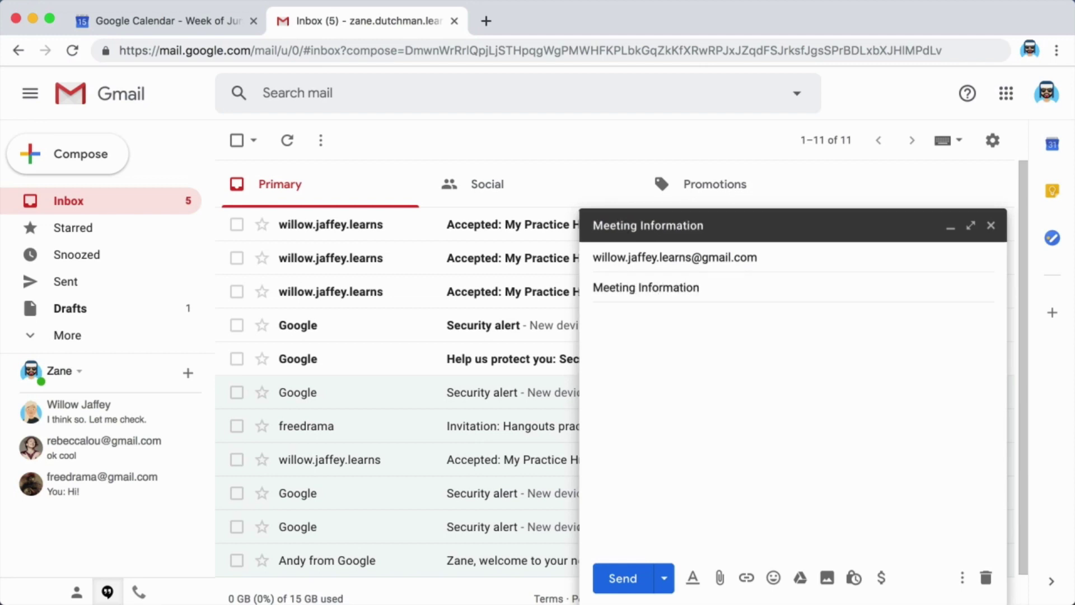
# Paste the Meet link into the body, send the email, and close Meet's joining info
pyautogui.click(607, 319)
pyautogui.rightClick(610, 321)
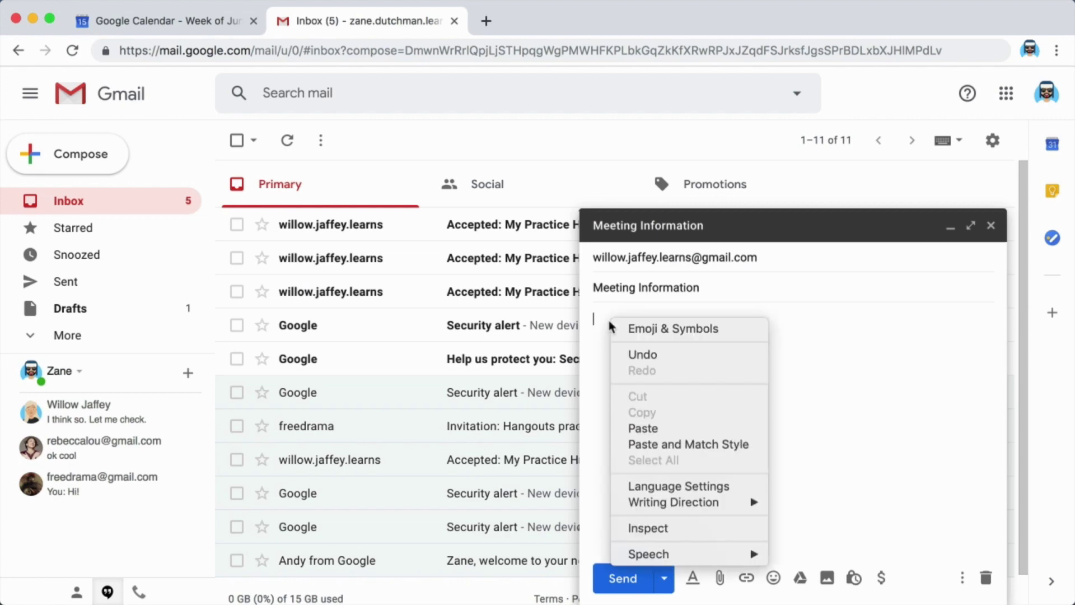
pyautogui.click(650, 428)
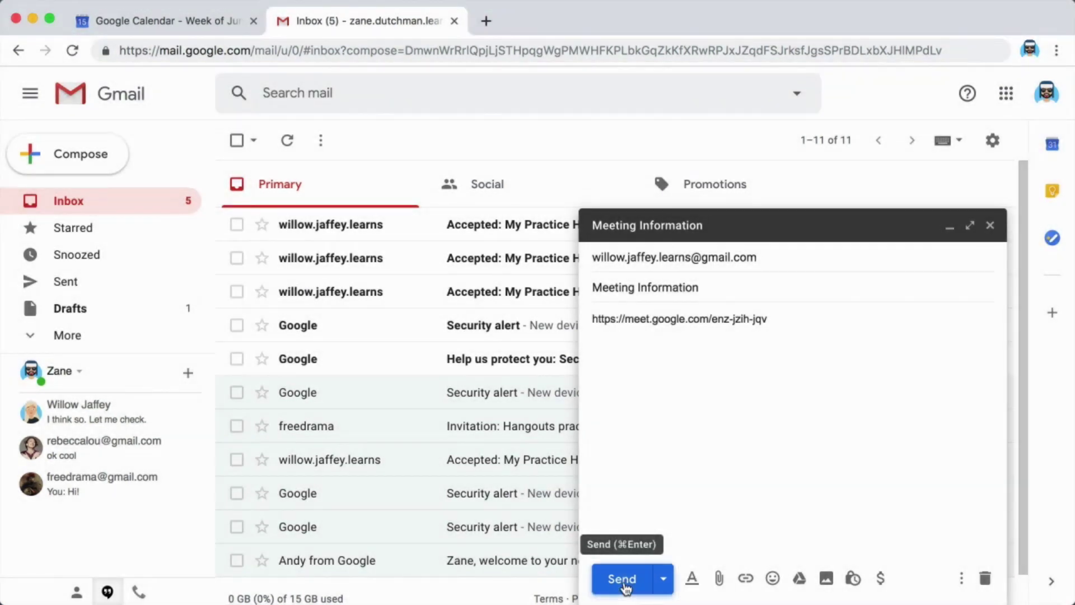
pyautogui.click(622, 579)
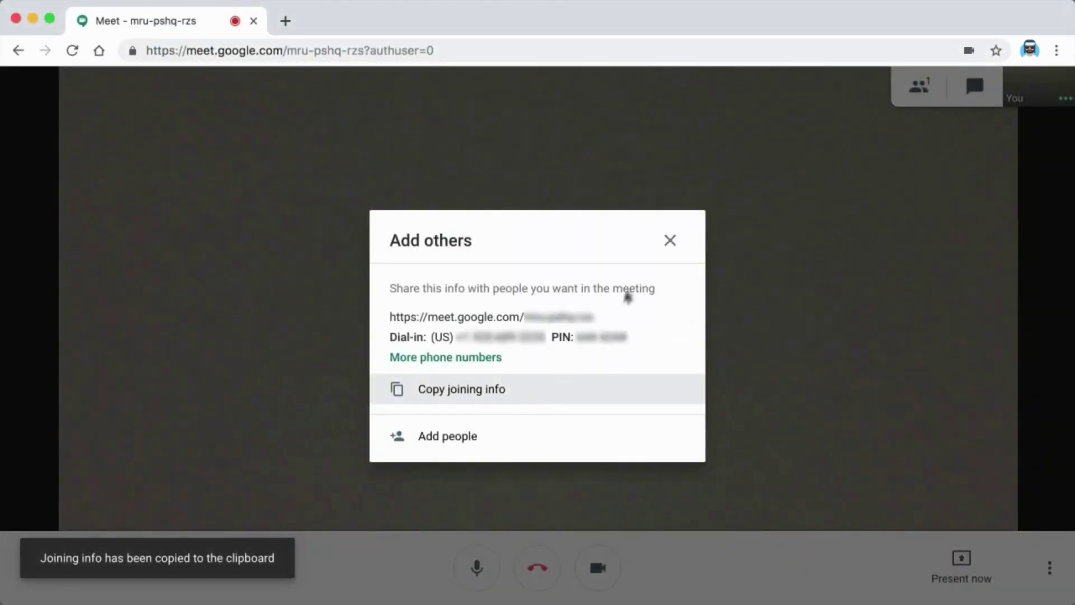
pyautogui.click(671, 242)
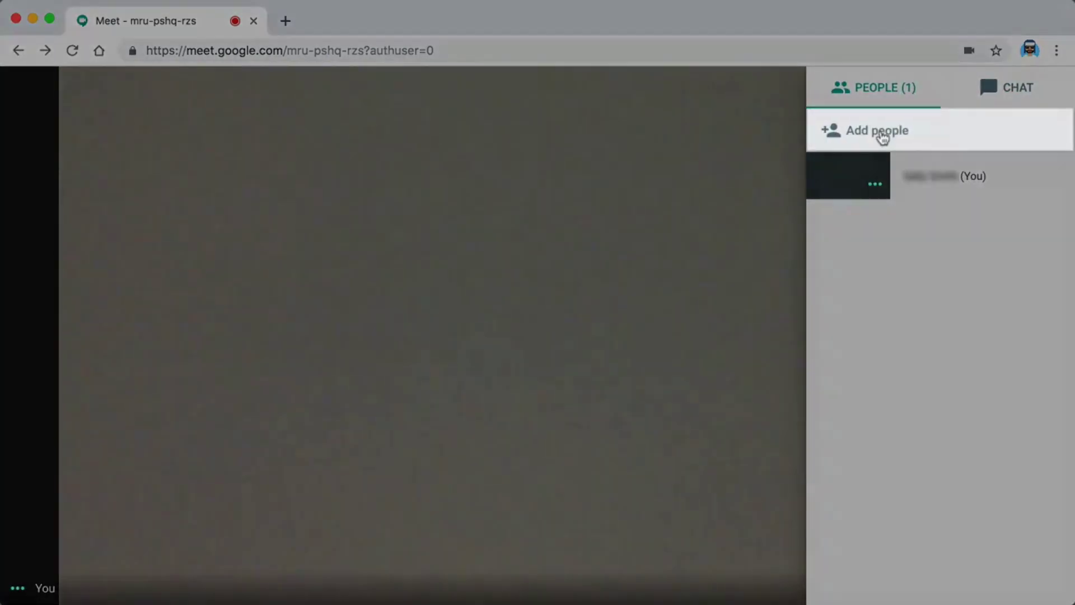
pyautogui.click(881, 132)
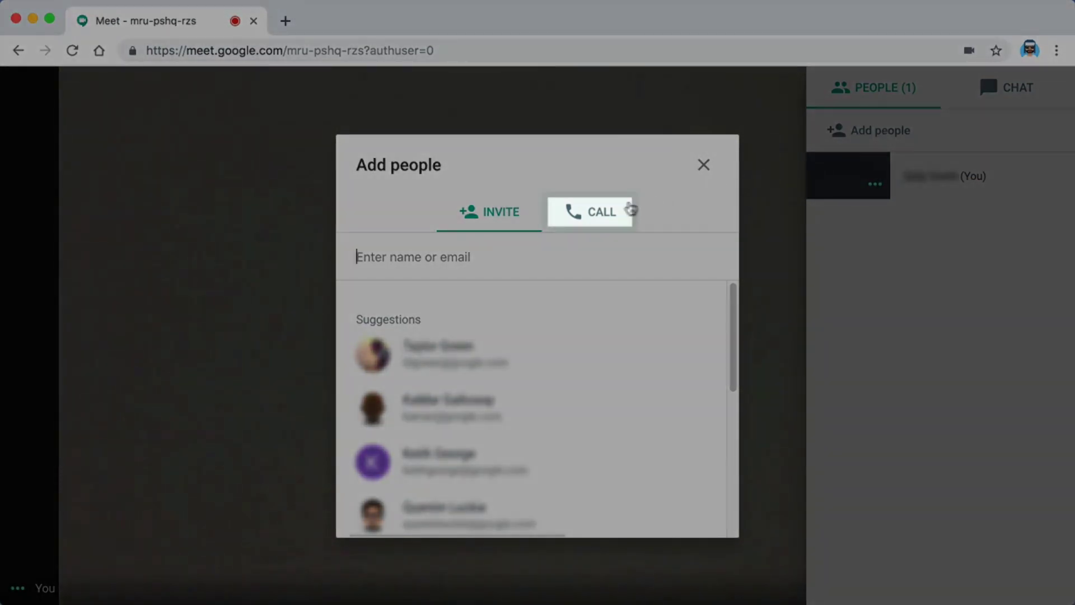
pyautogui.click(598, 213)
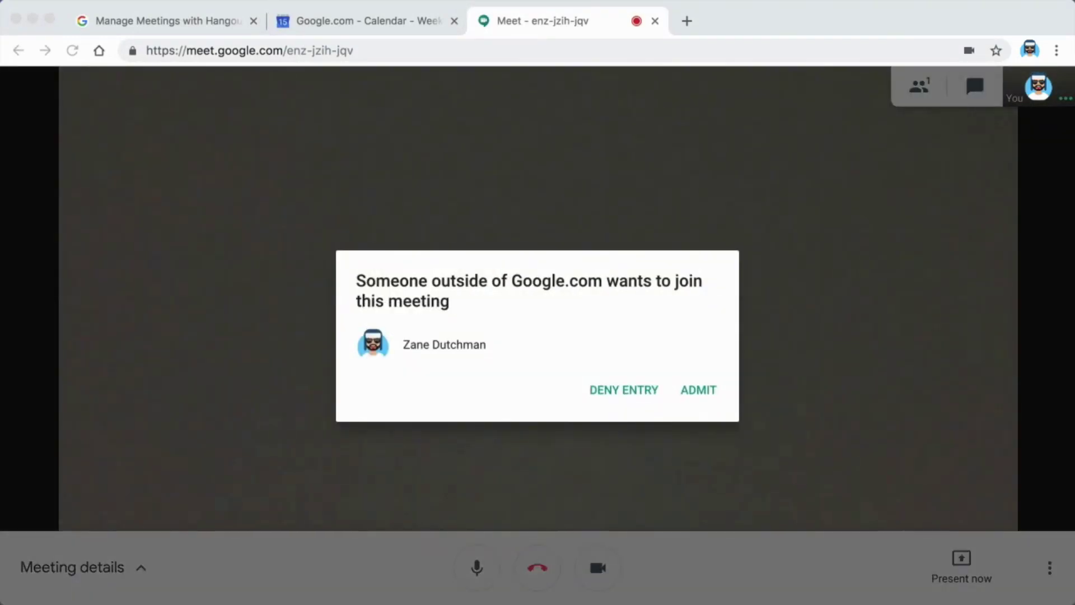
# Admit the waiting guest into the Meet call, then remove them via the People list
pyautogui.click(958, 410)
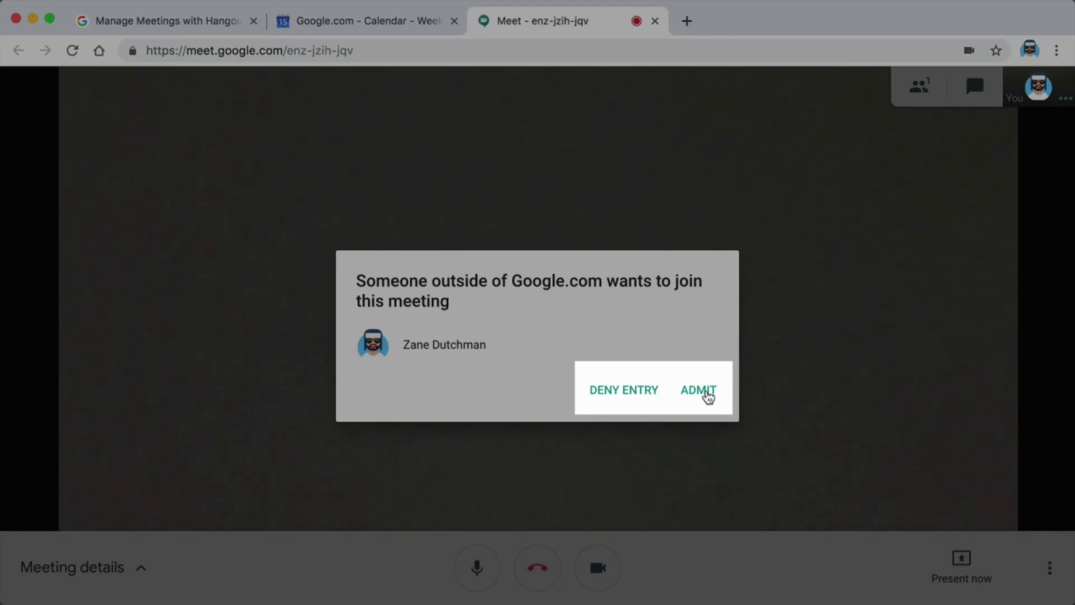
pyautogui.click(699, 391)
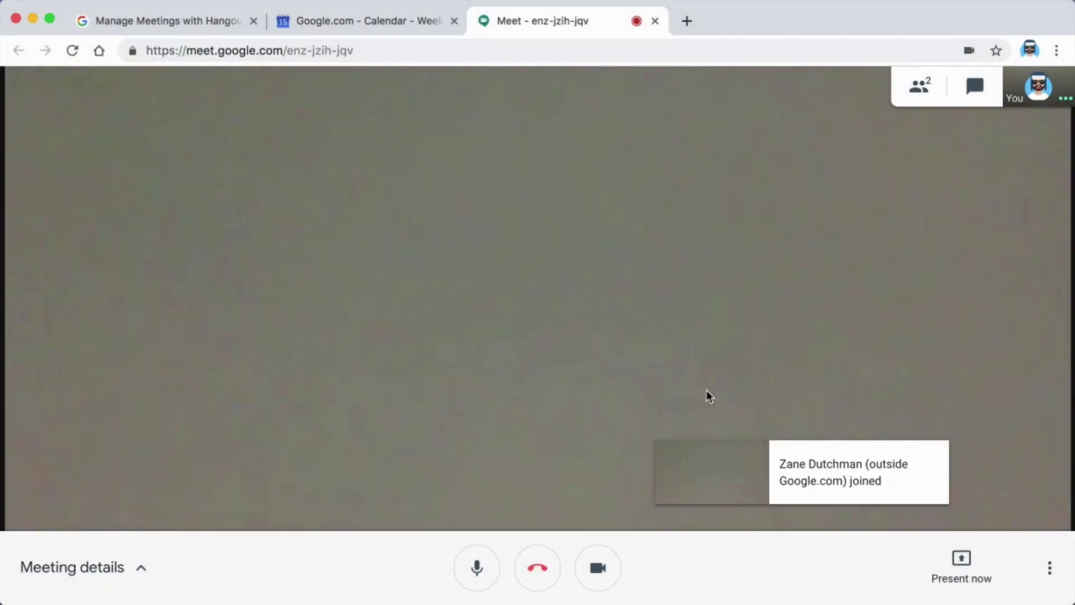
pyautogui.click(921, 87)
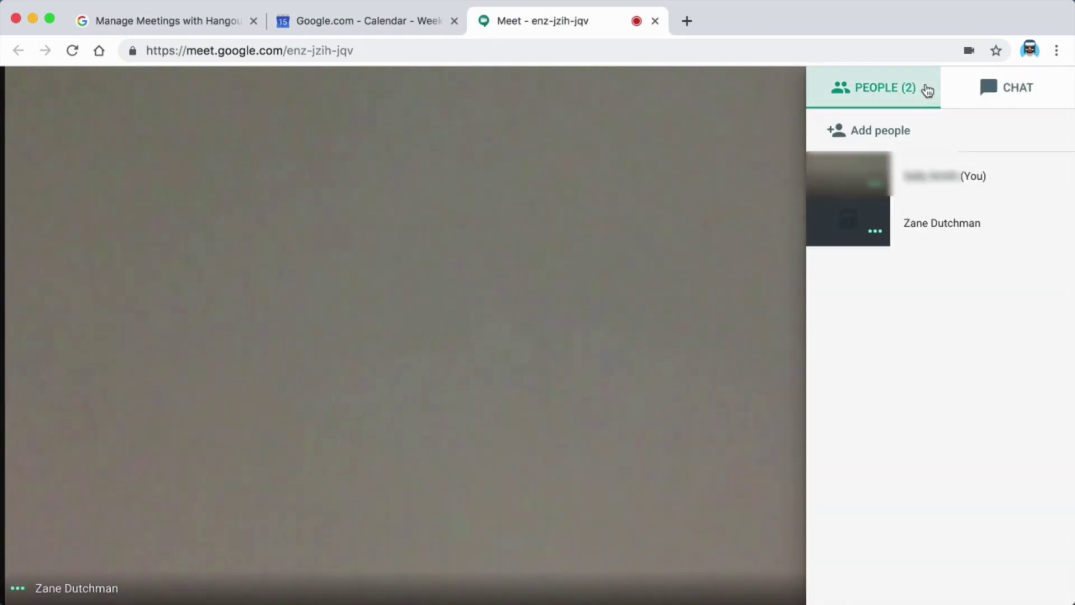
pyautogui.moveTo(1020, 224)
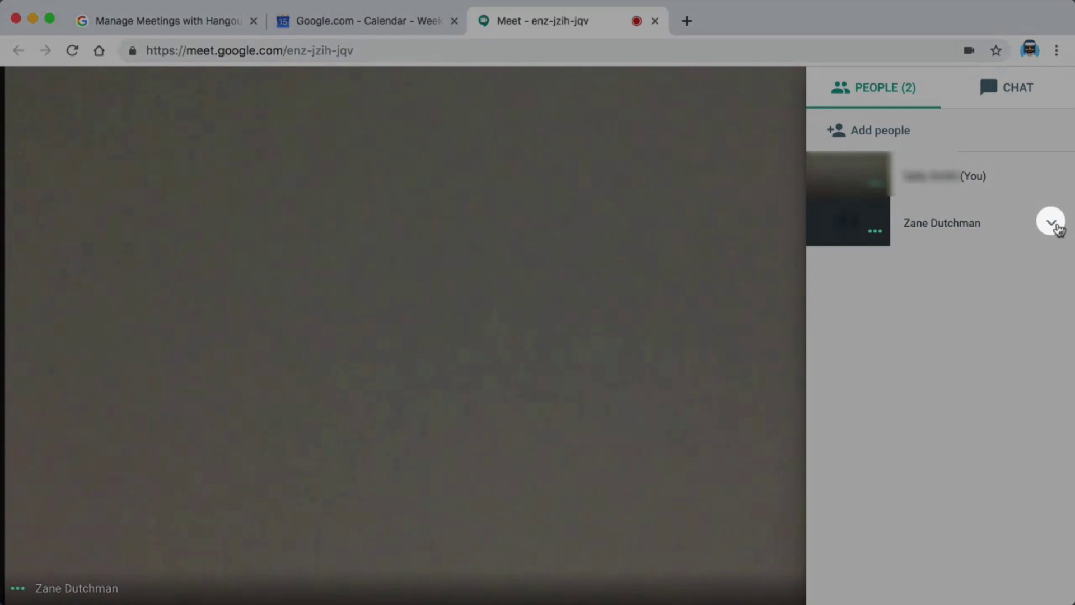
pyautogui.click(1055, 225)
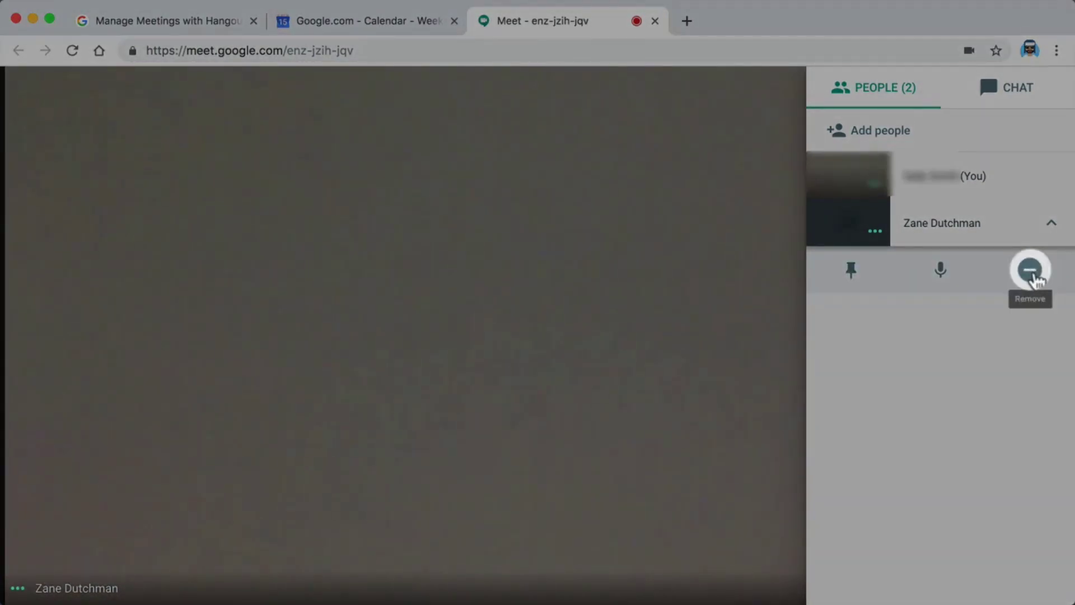
pyautogui.click(1031, 272)
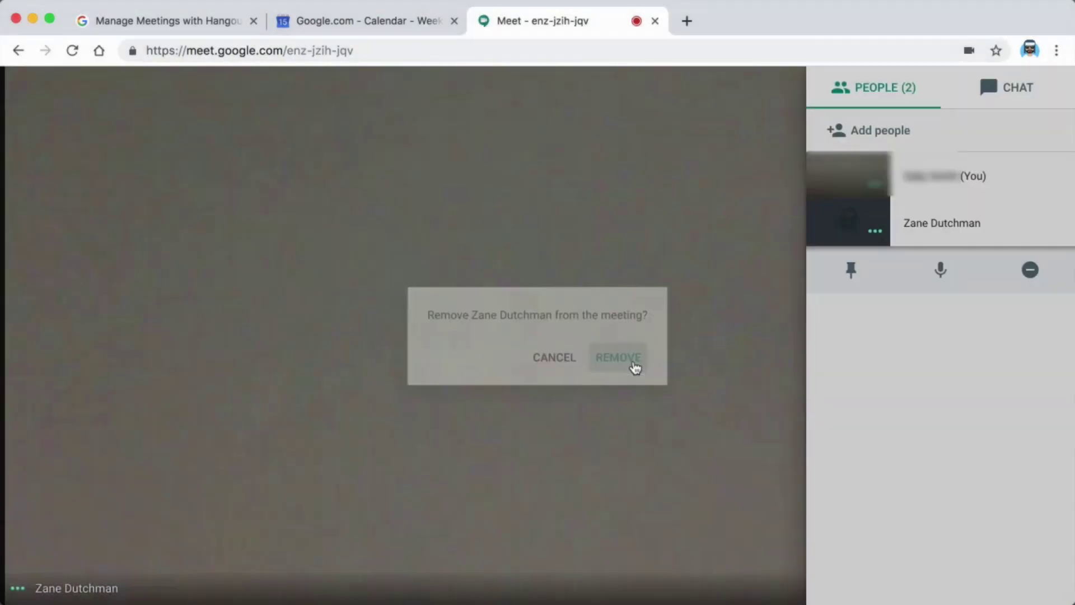
pyautogui.click(620, 359)
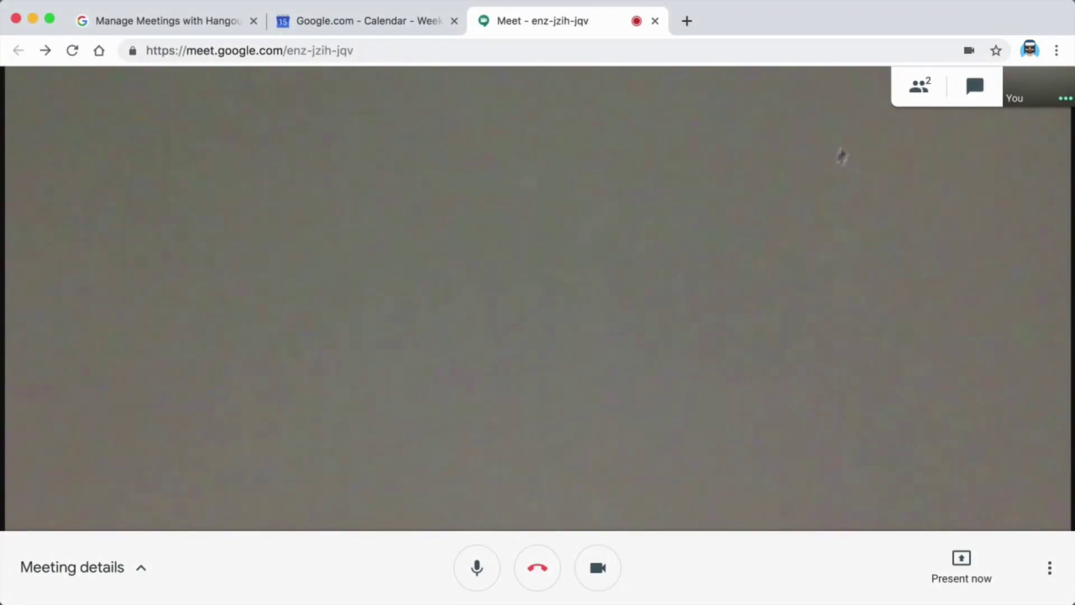
# Mute the guest for everyone from the People panel and report the problem as echo
pyautogui.click(919, 85)
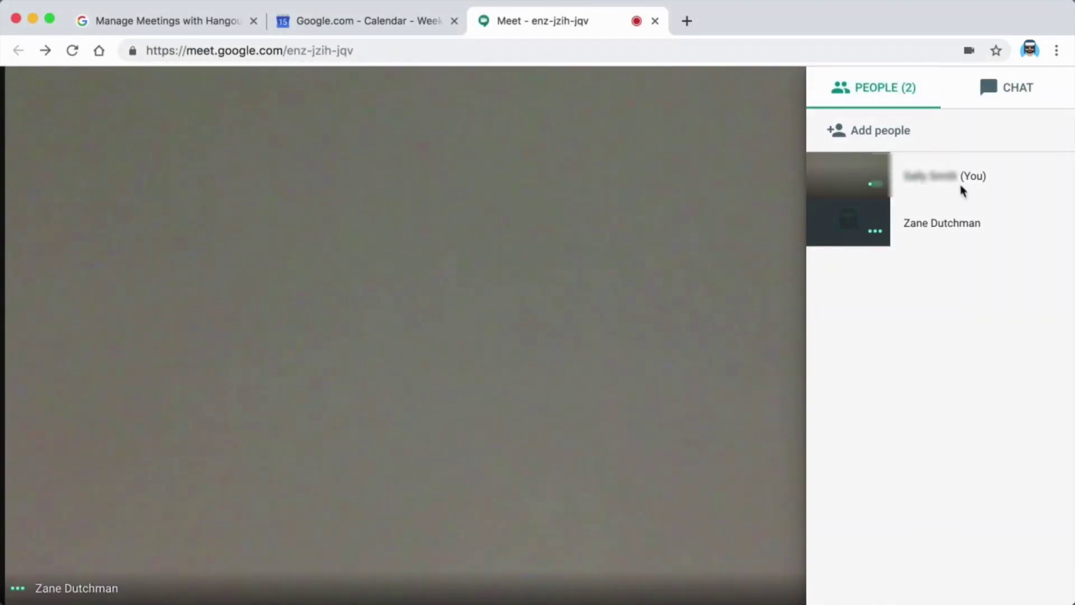
pyautogui.moveTo(968, 222)
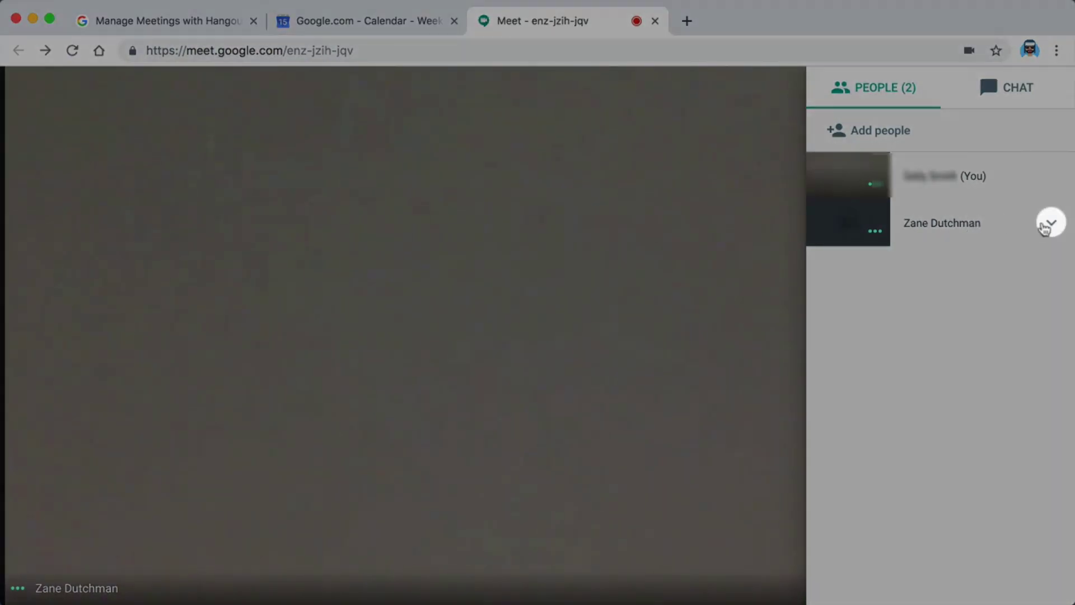
pyautogui.click(1051, 224)
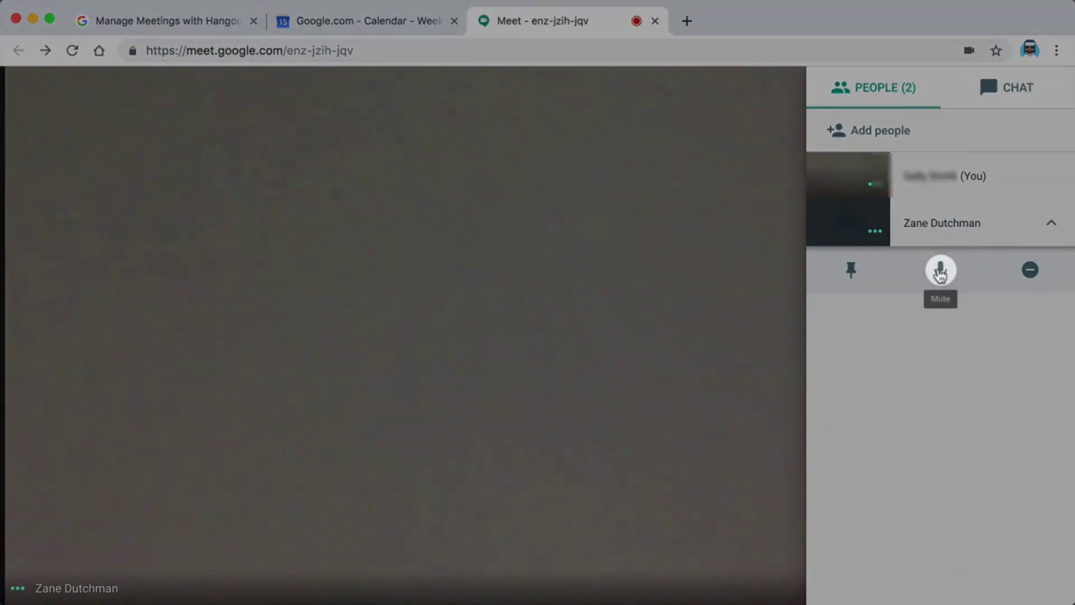
pyautogui.click(941, 272)
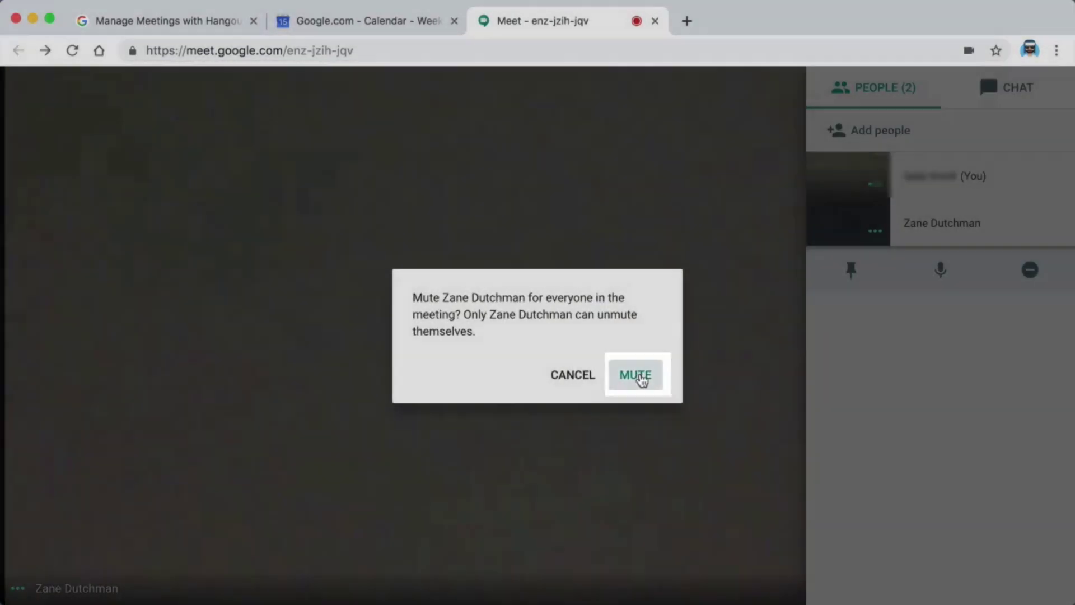
pyautogui.click(639, 376)
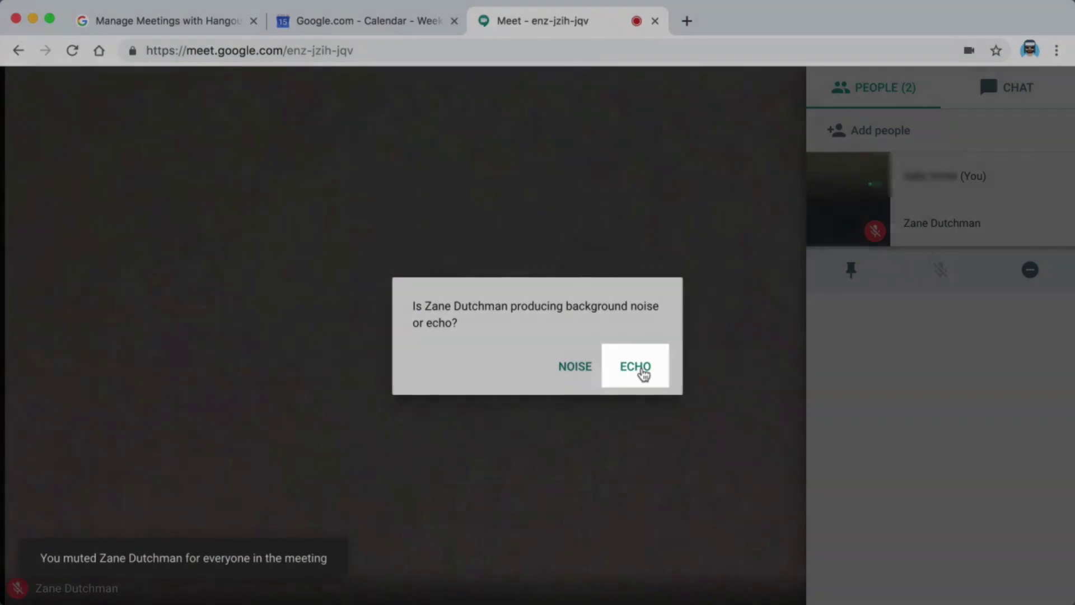
pyautogui.click(641, 370)
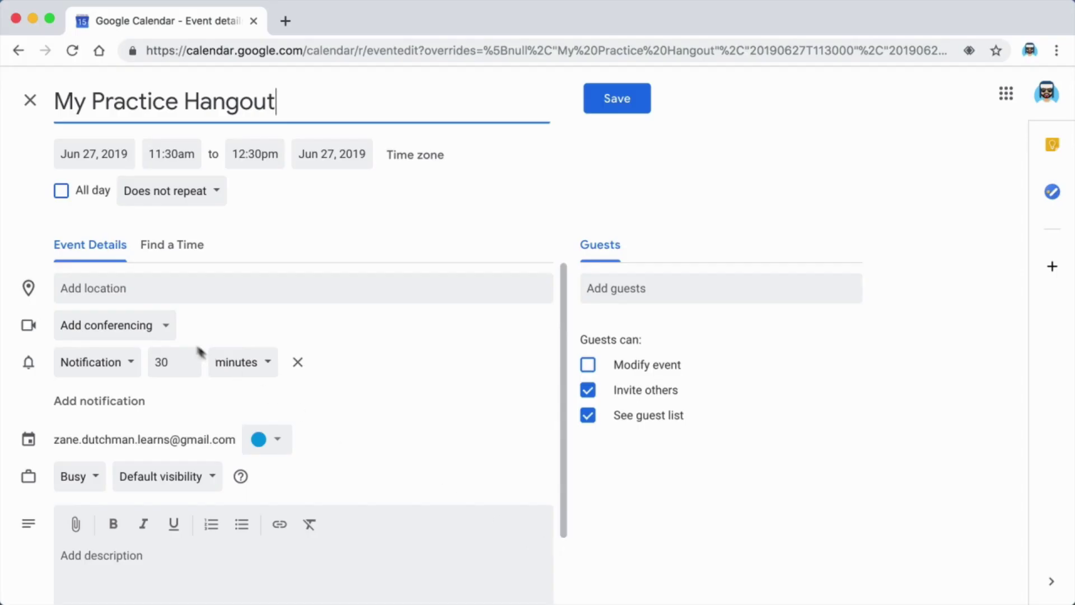
# Attach Hangouts conferencing to My Practice Hangout, save the event, and open its details
pyautogui.click(166, 328)
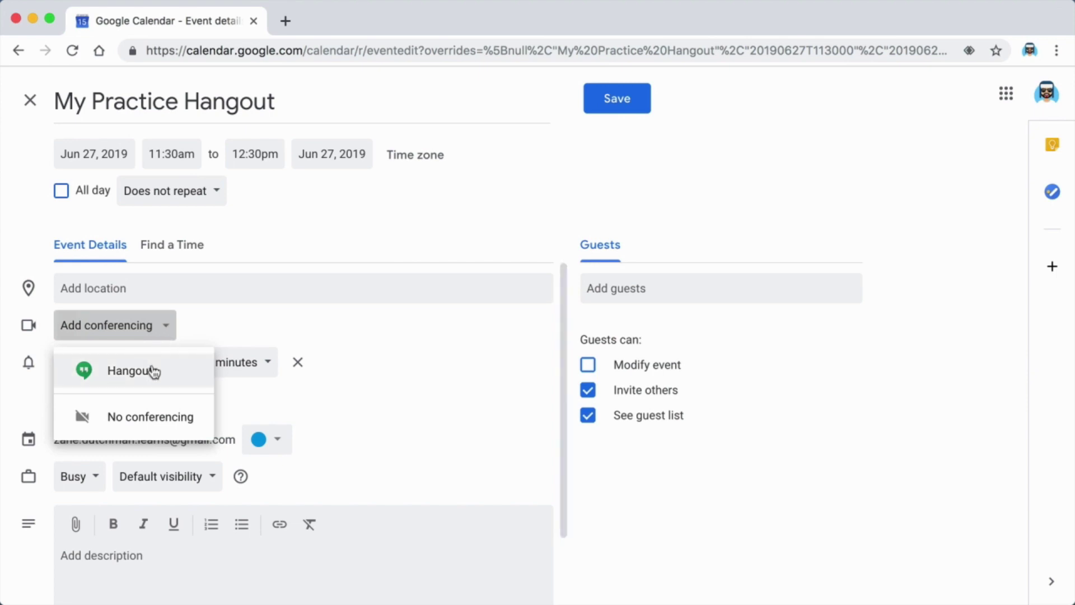
pyautogui.click(154, 372)
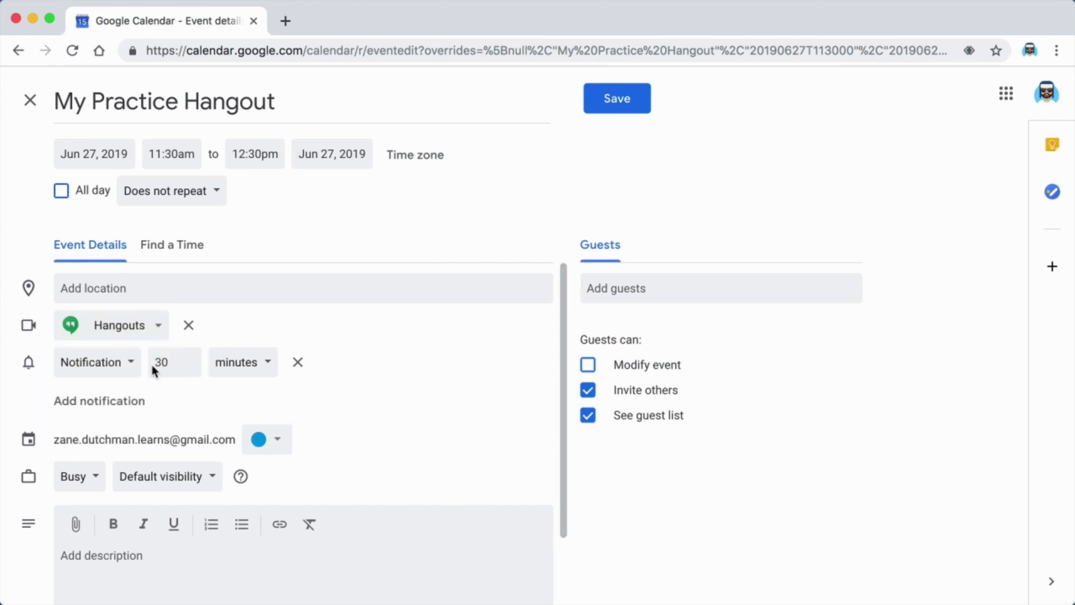
pyautogui.click(593, 98)
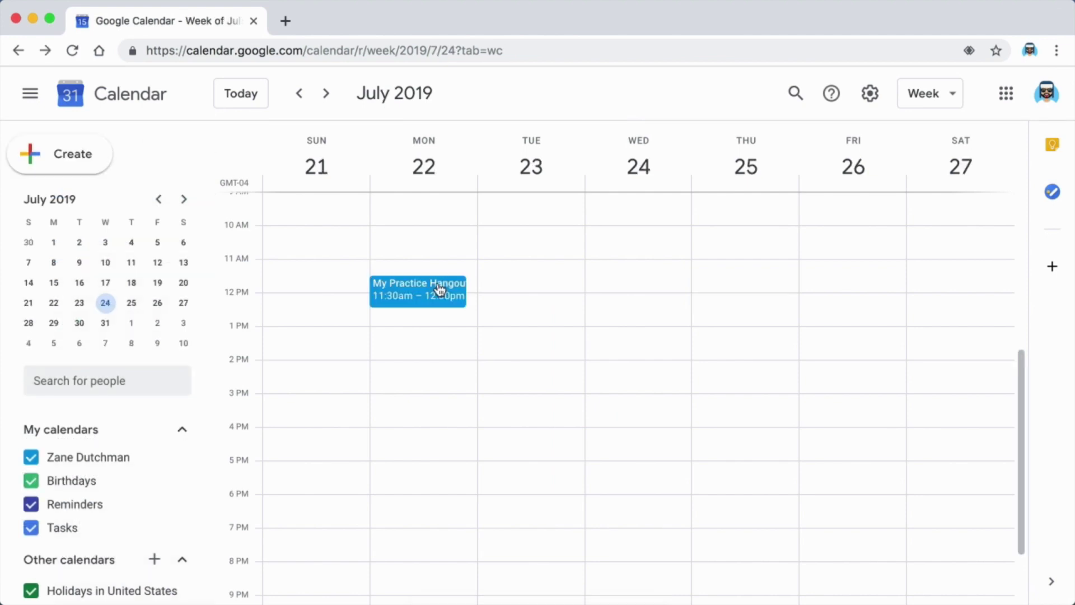
pyautogui.click(439, 290)
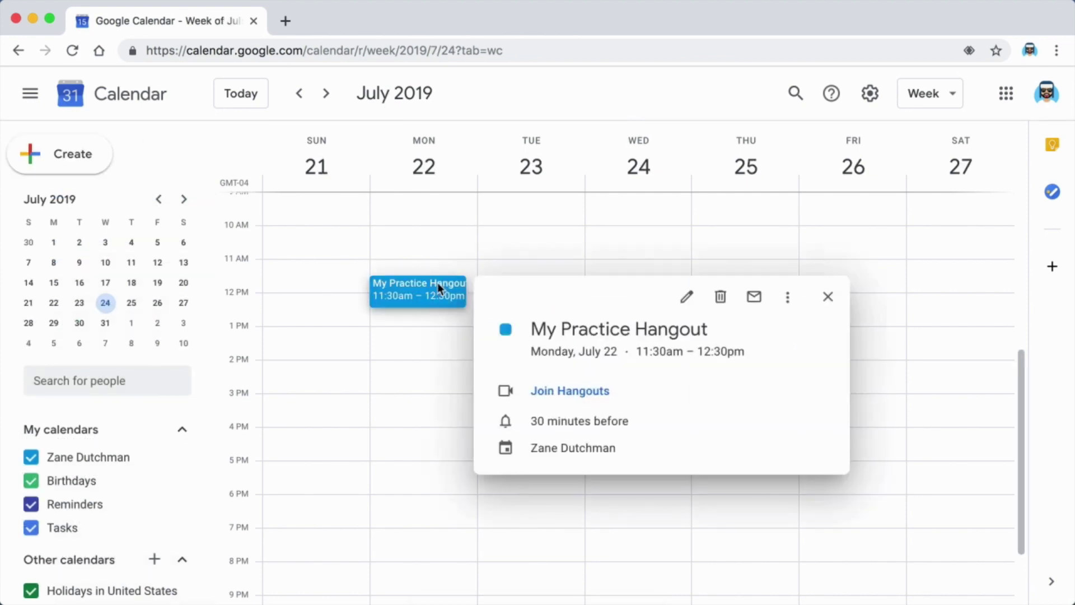
# Join the event's Hangouts call, try Share screen and cancel it, then open call settings
pyautogui.click(548, 390)
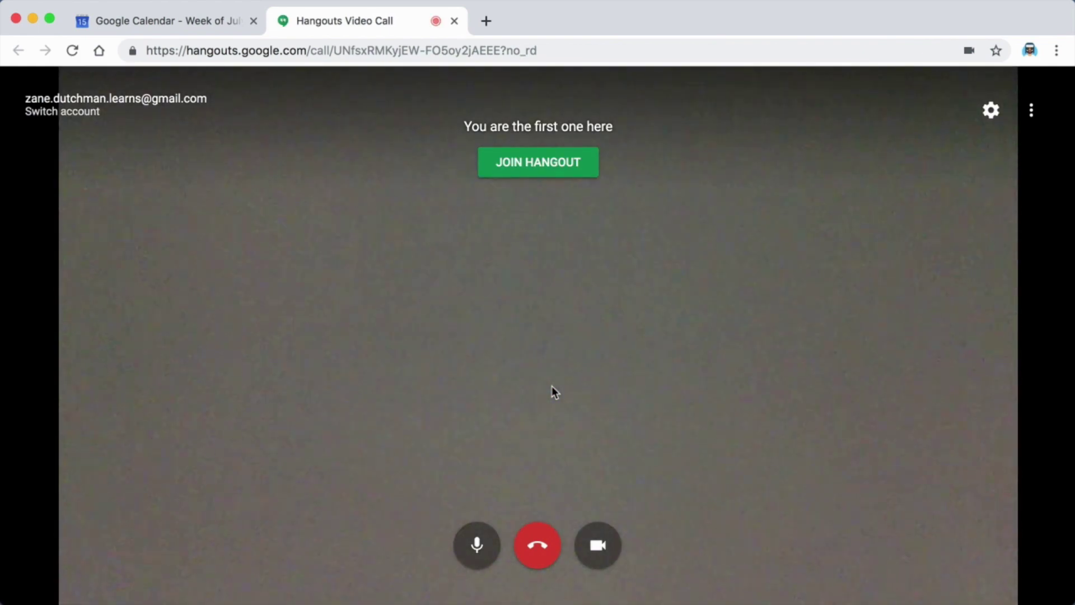
pyautogui.click(1032, 111)
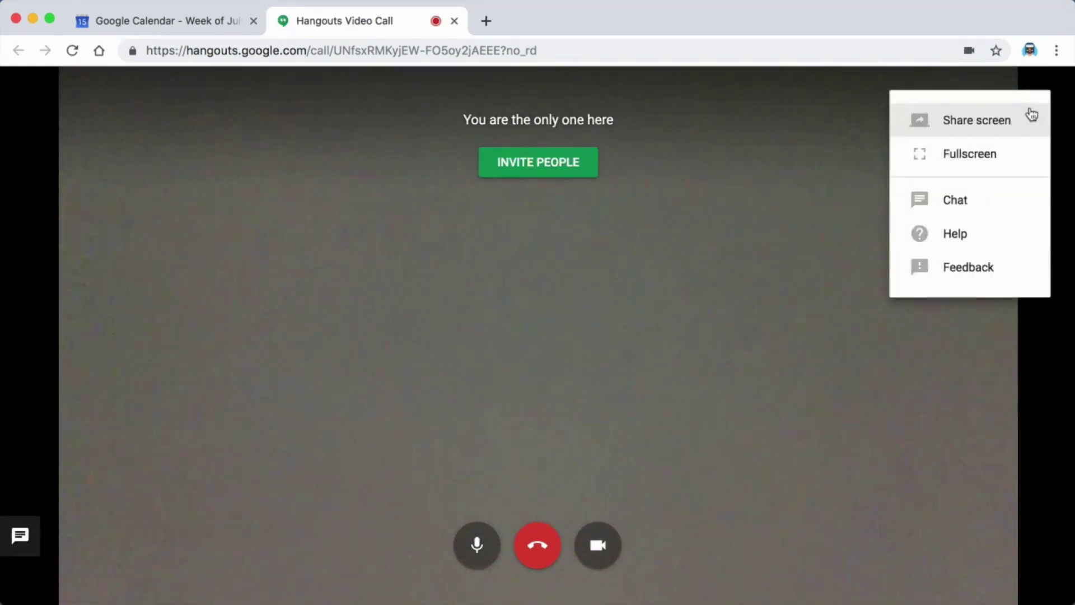
pyautogui.click(967, 122)
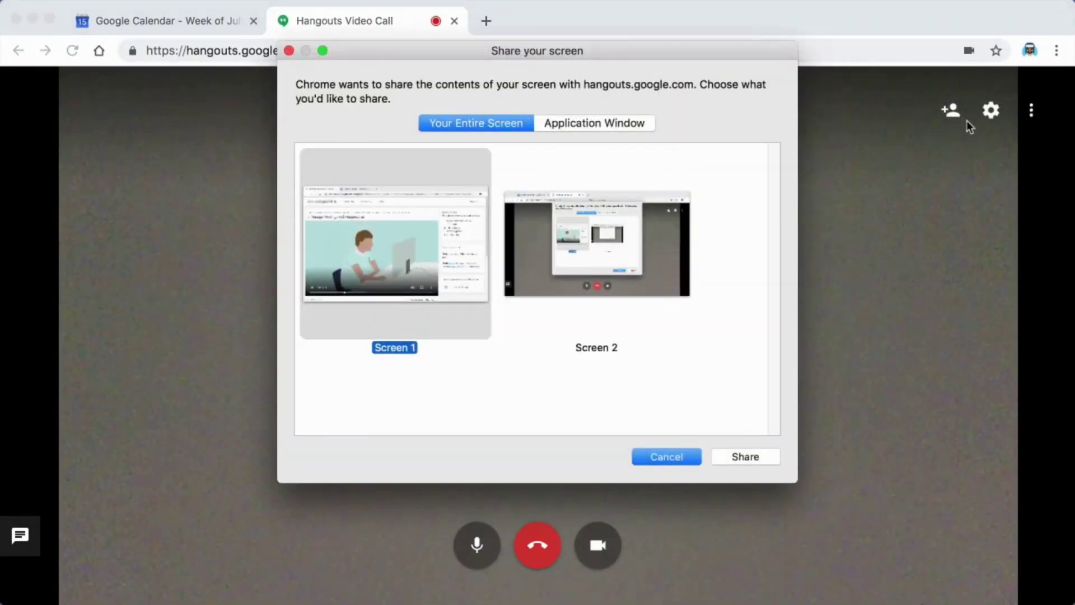
pyautogui.press('Escape')
pyautogui.click(992, 112)
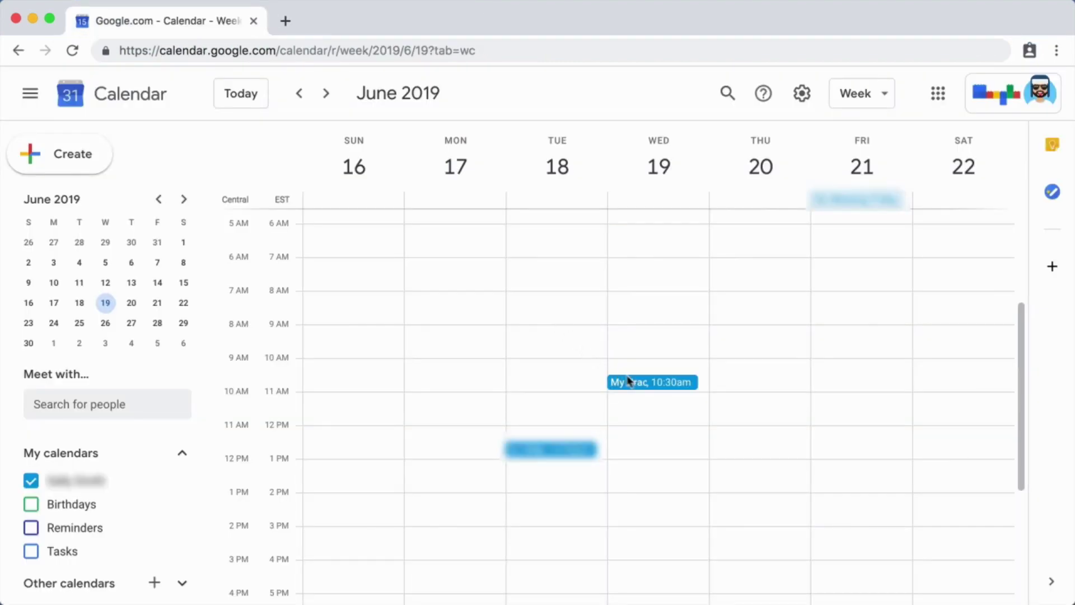
# Open the practice event from Calendar and bring up Meet's Add people dialog
pyautogui.click(638, 383)
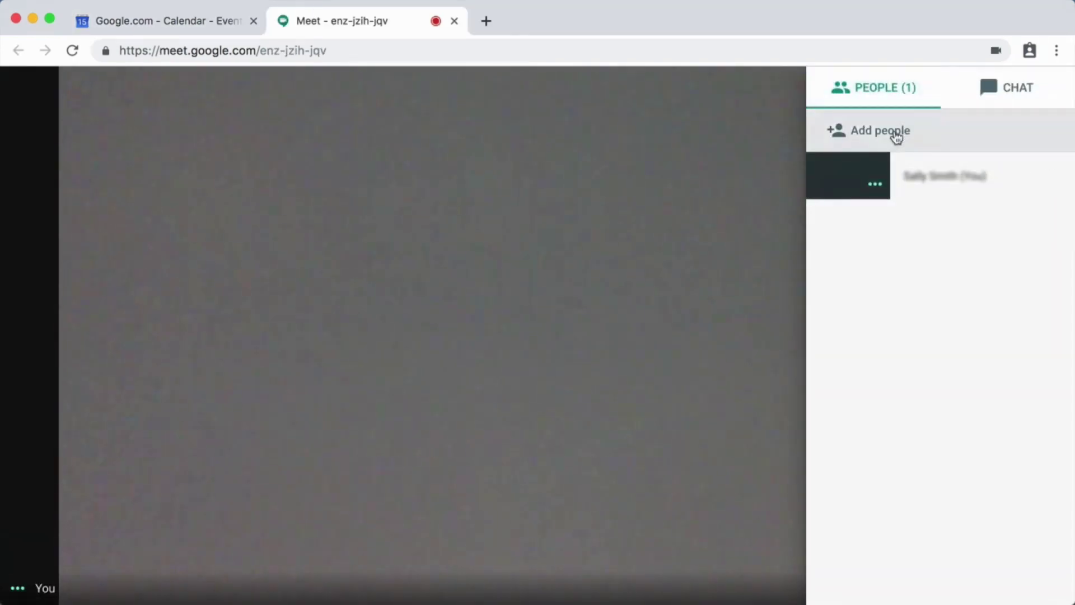
pyautogui.click(895, 131)
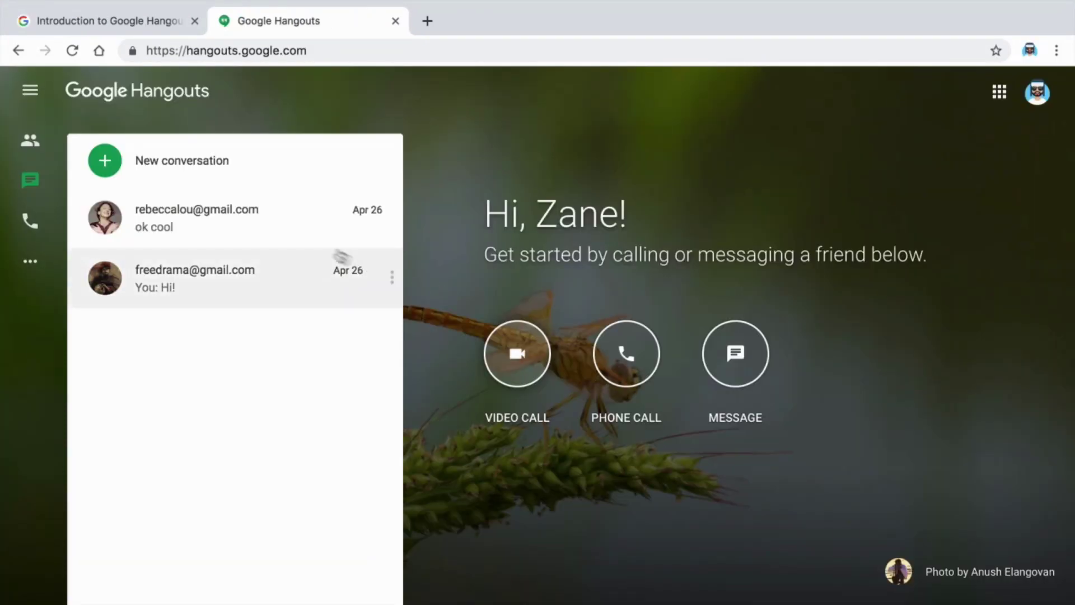
# Start a new Hangouts conversation with the contact by e-mail and send 'Howdy'
pyautogui.click(107, 163)
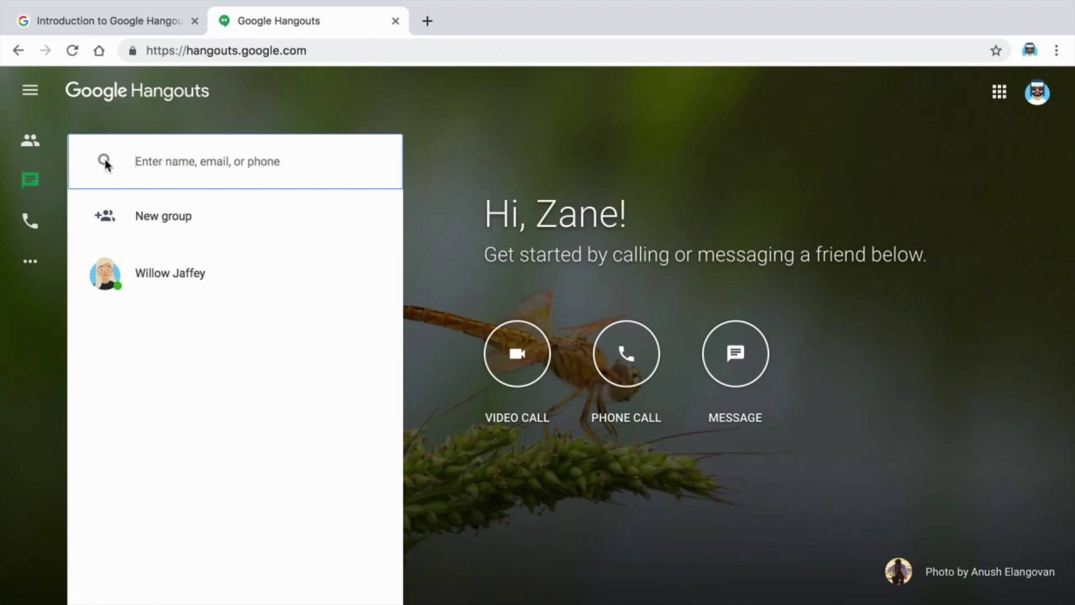
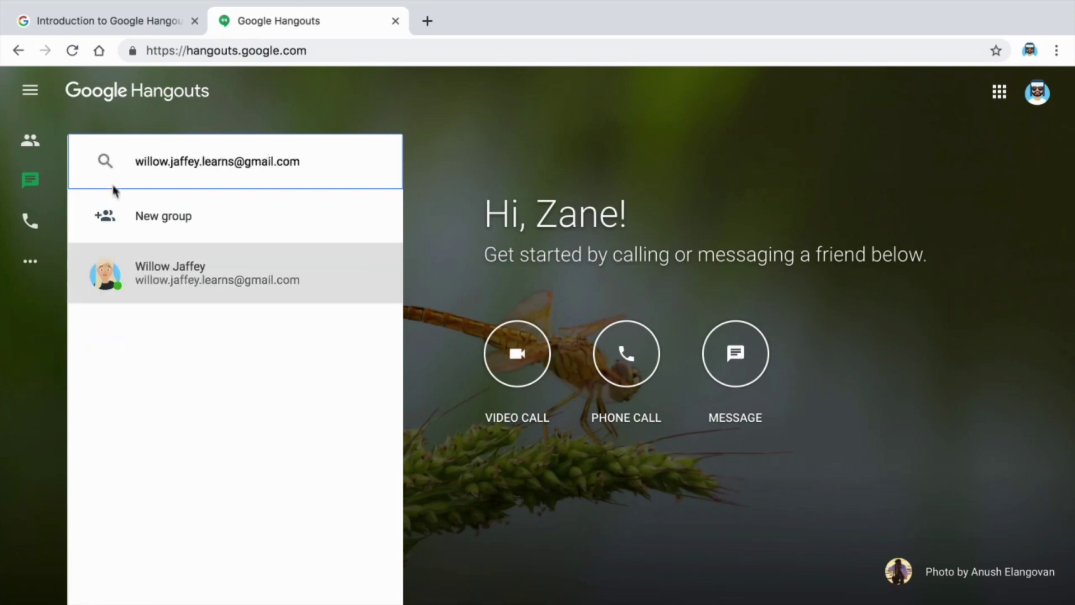
pyautogui.click(125, 274)
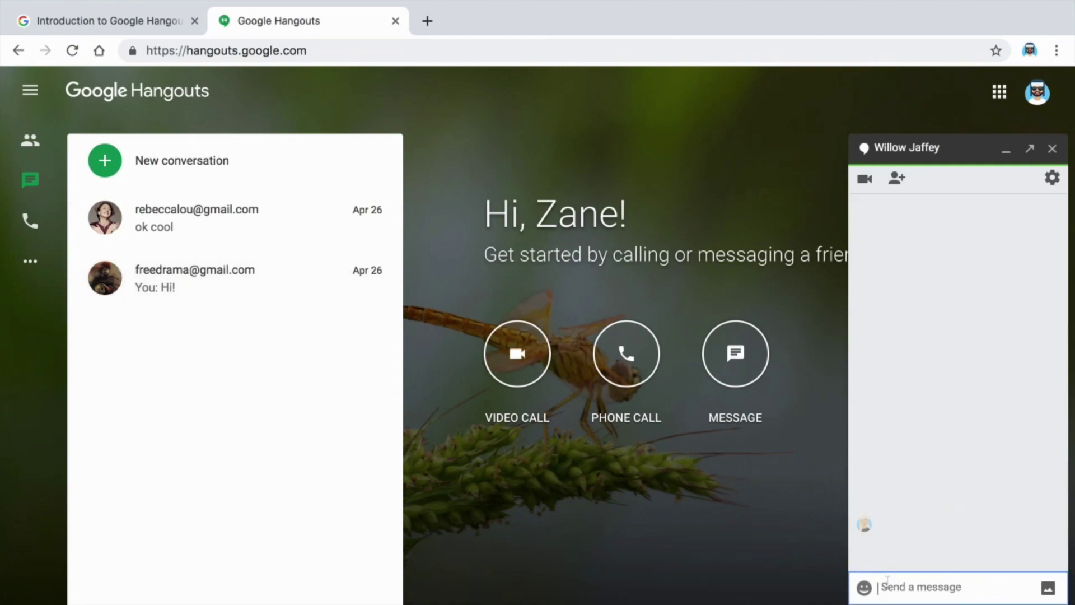
pyautogui.write('Howdy')
pyautogui.press('Return')
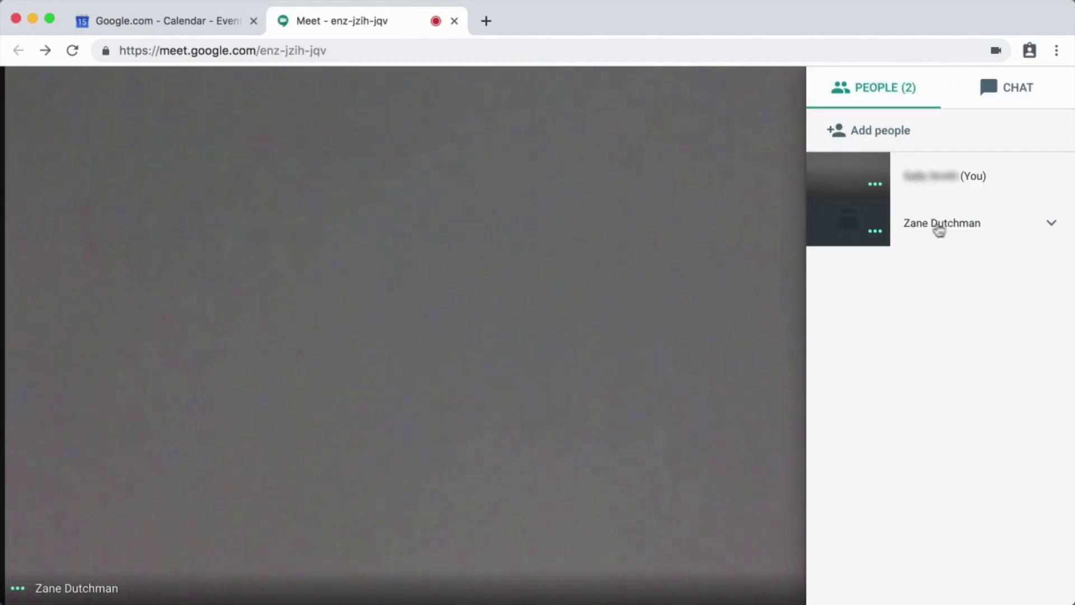
# Mute the guest for everyone, confirm it, and bring up the remove-from-meeting prompt
pyautogui.click(1052, 224)
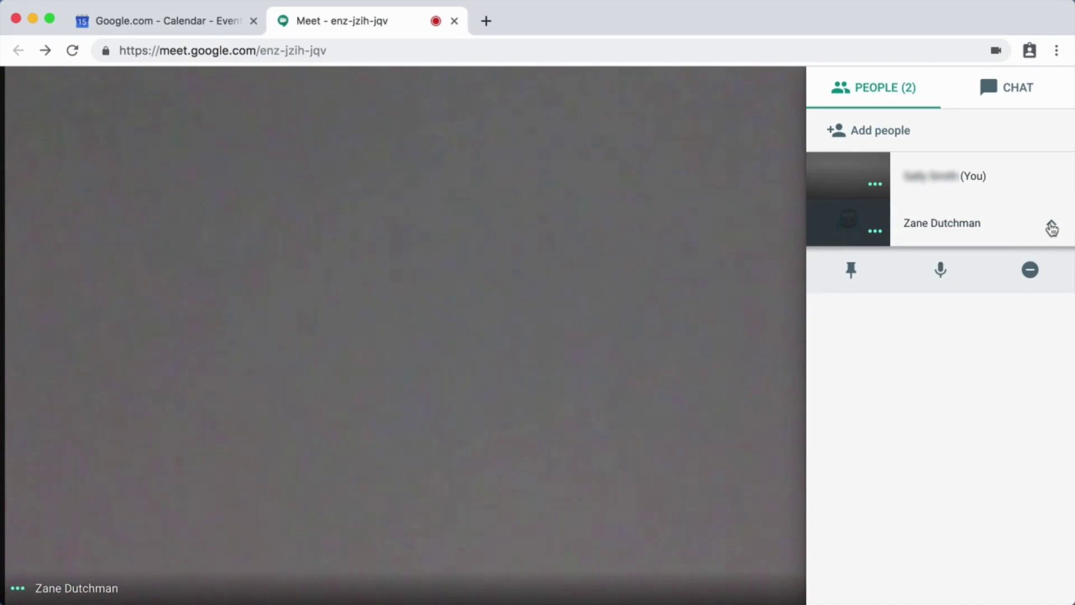
pyautogui.click(940, 272)
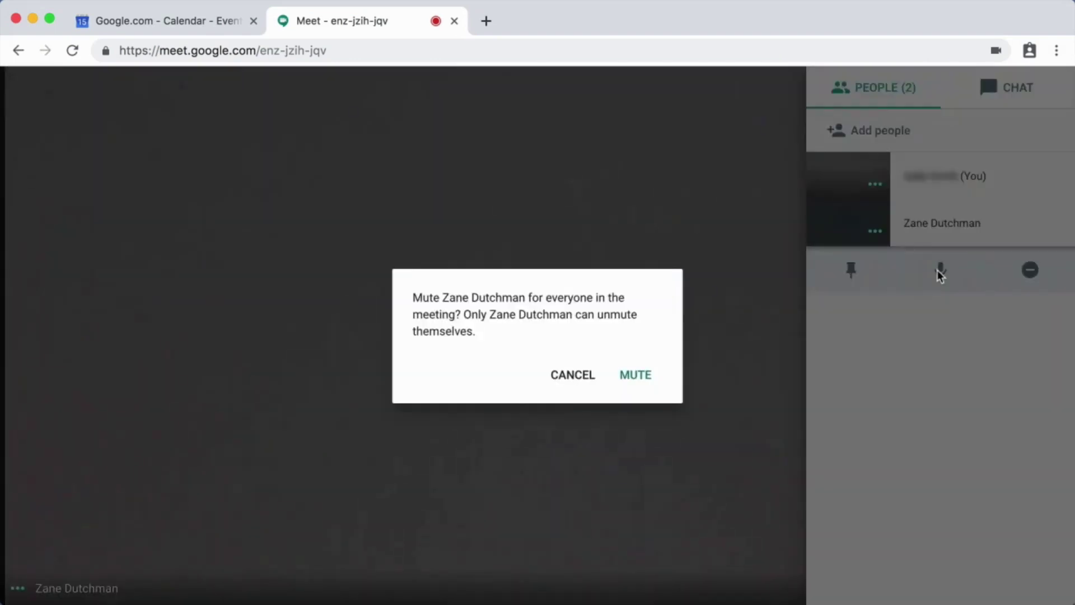
pyautogui.click(647, 378)
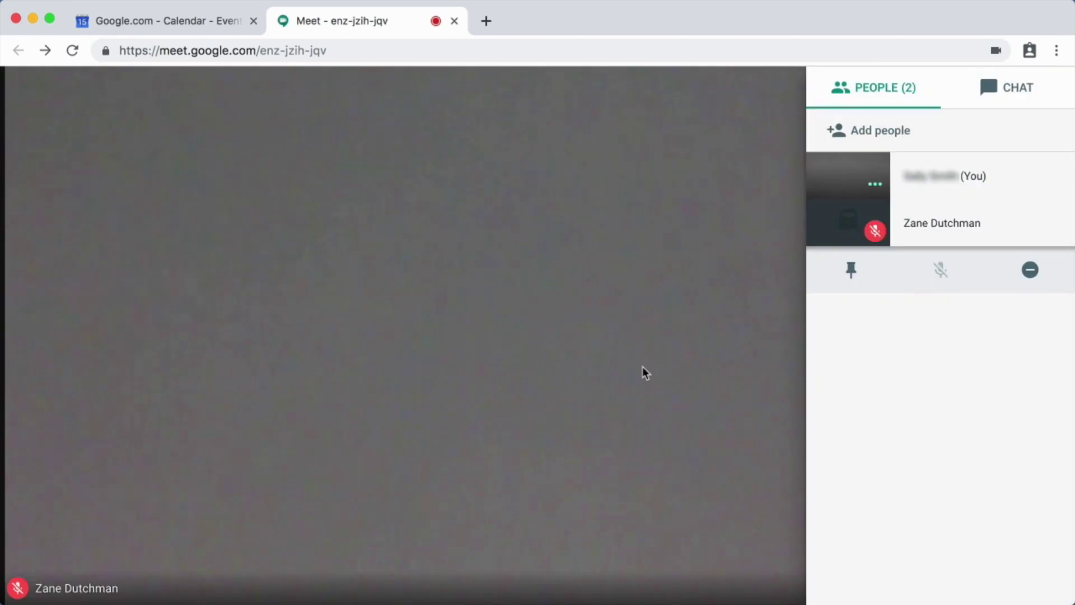
pyautogui.click(1036, 272)
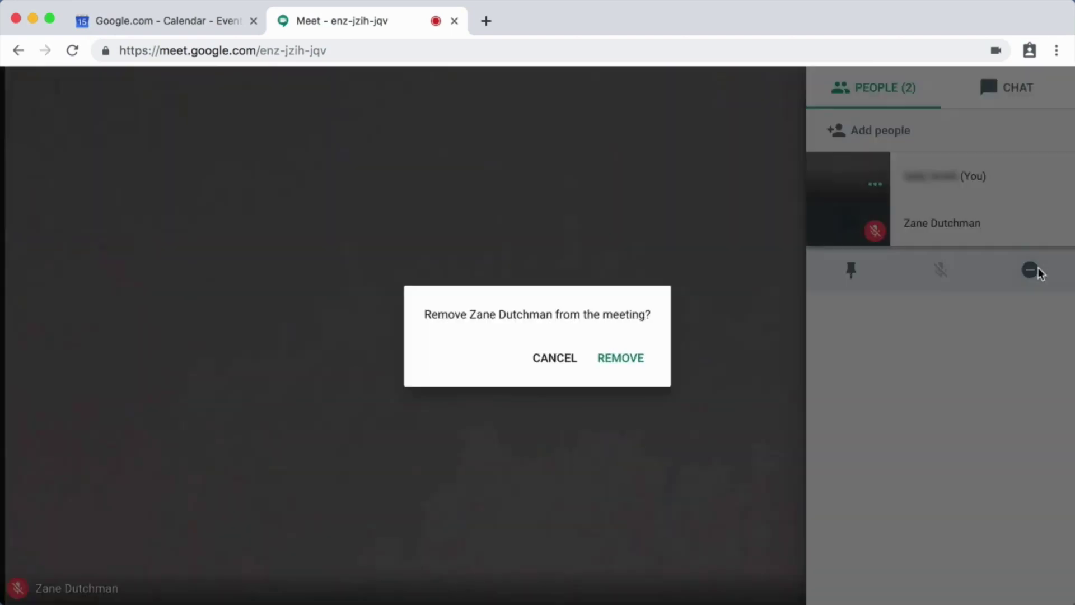